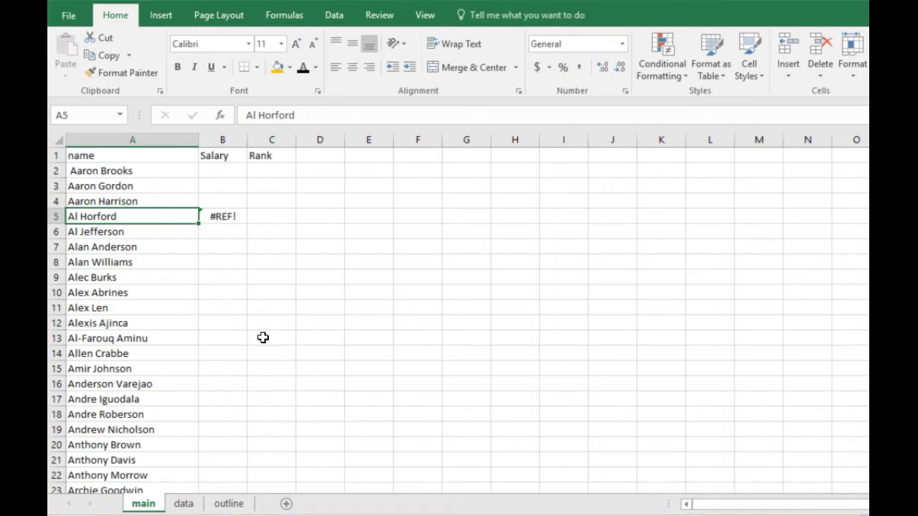
Walk through the outline topics: what VLOOKUP is, setup, troubleshooting, IFERROR and INDEX/MATCH
left_click(230, 504)
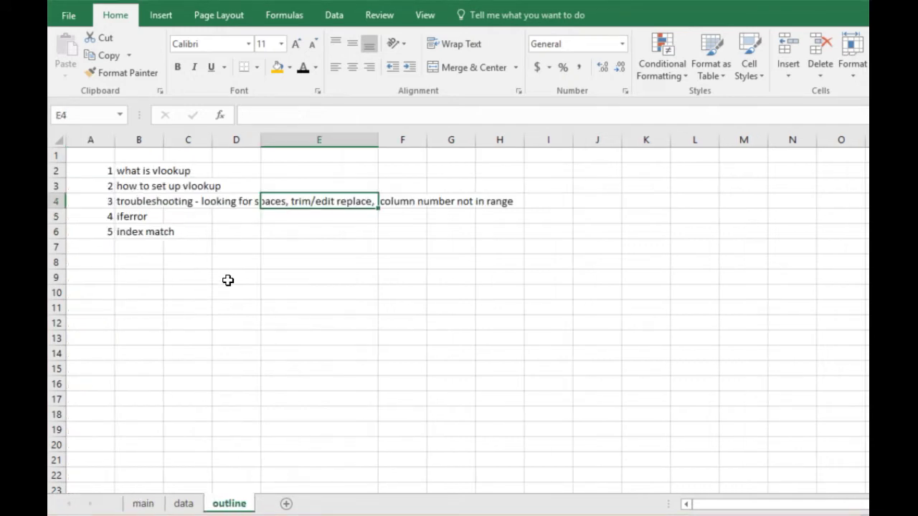
left_click(154, 172)
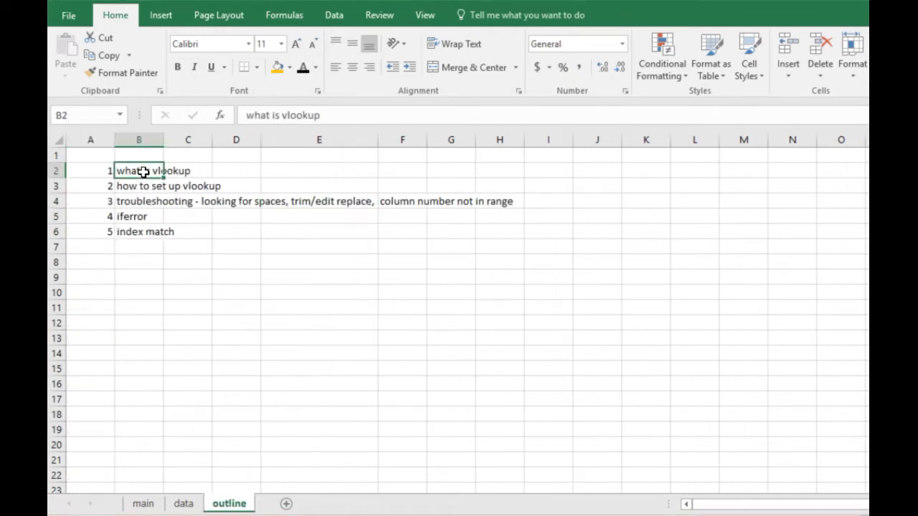
left_click(137, 187)
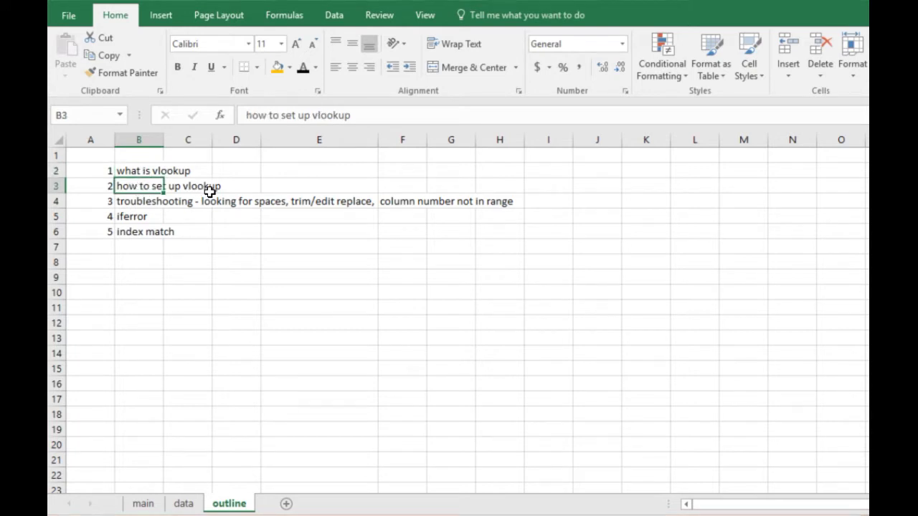
left_click(135, 203)
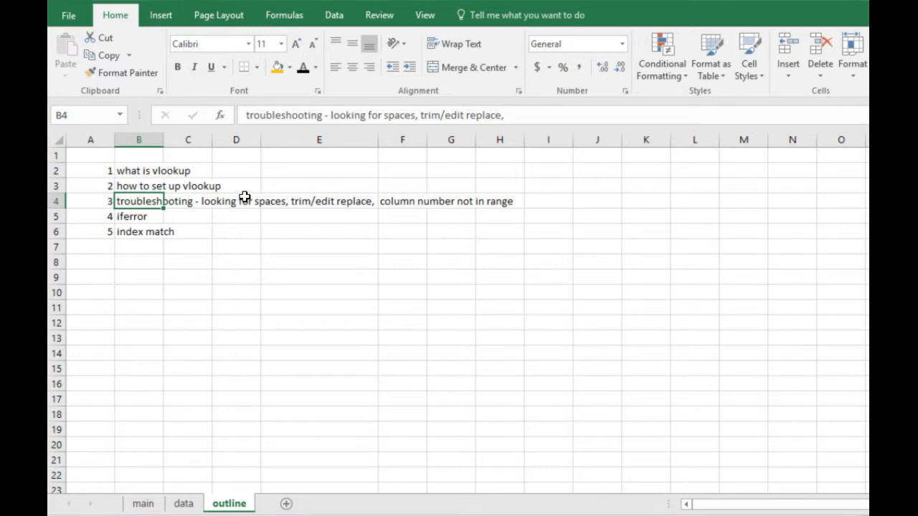
left_click(146, 217)
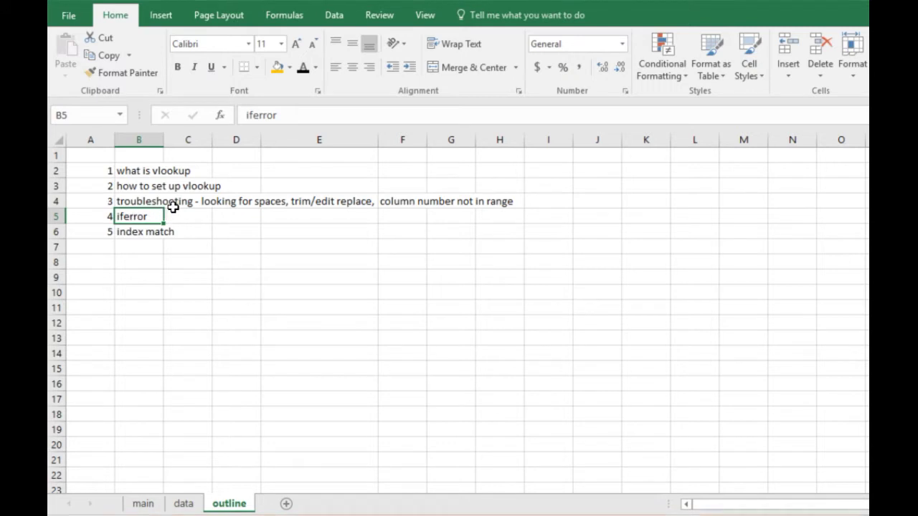
left_click(134, 233)
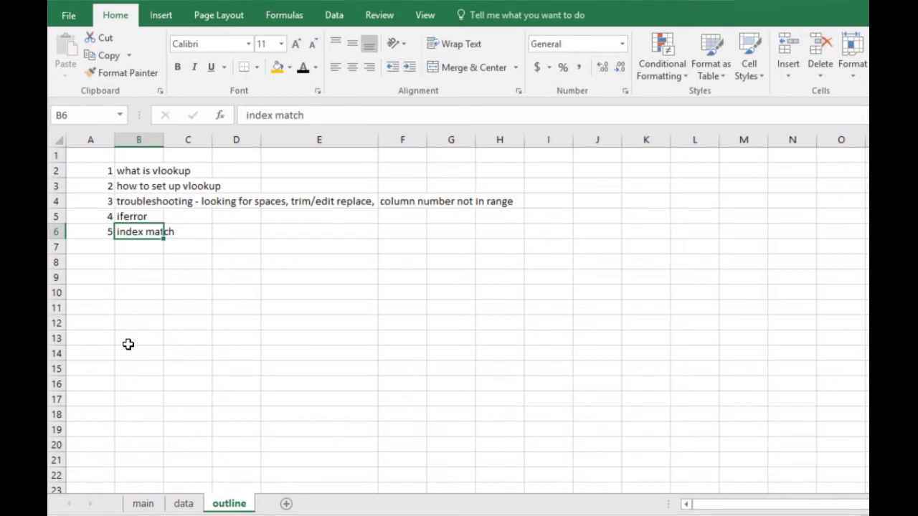
Back on the main sheet, review the empty Salary cells and the list of names
left_click(143, 505)
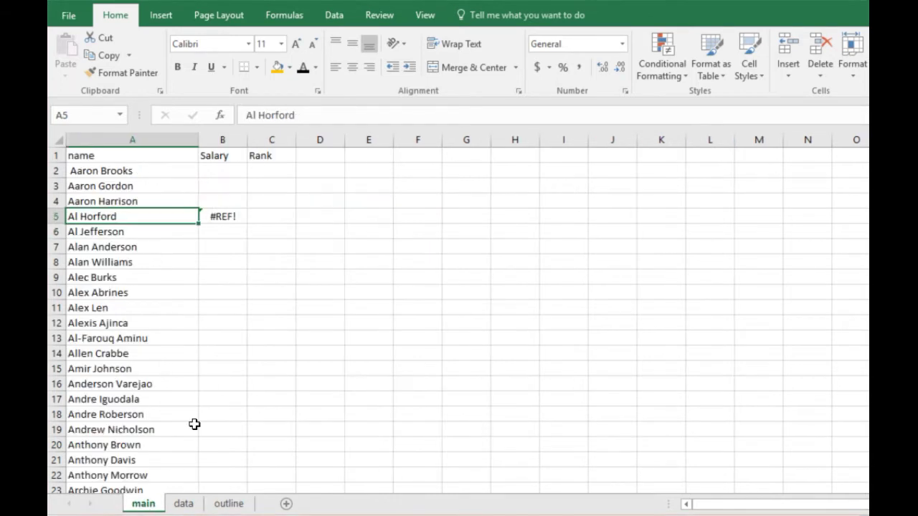
left_click(220, 176)
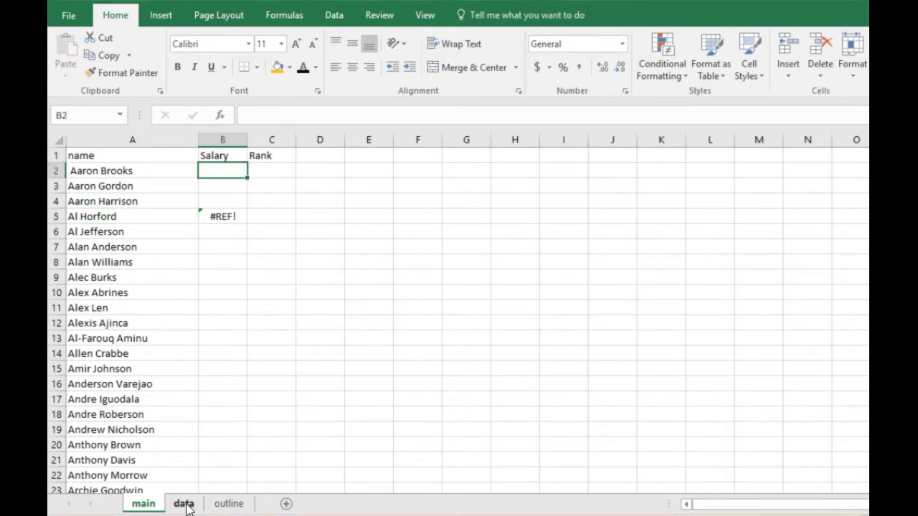
left_click(139, 229)
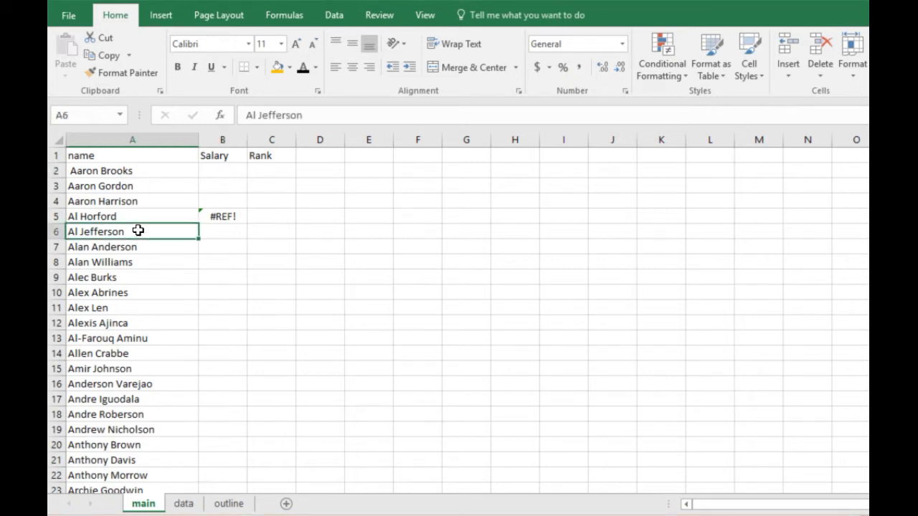
left_click(135, 305)
left_click(133, 350)
left_click(135, 291)
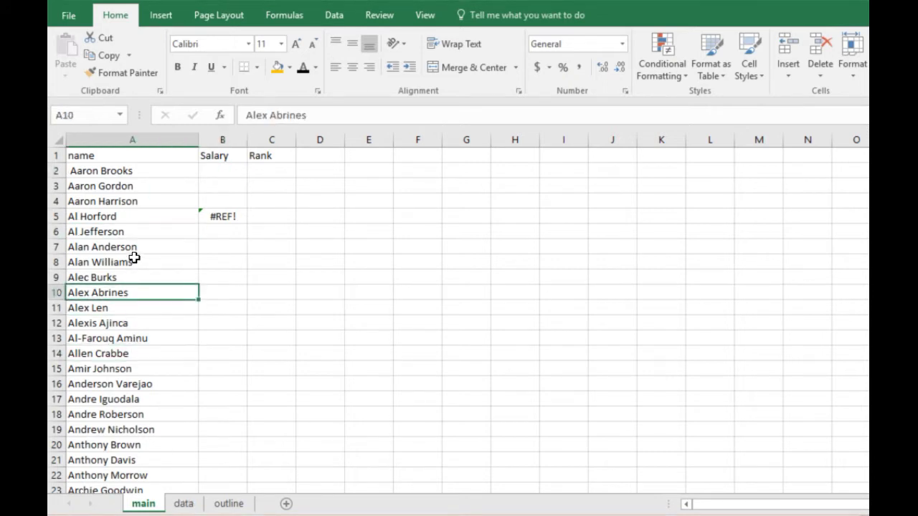
left_click(134, 260)
left_click(133, 196)
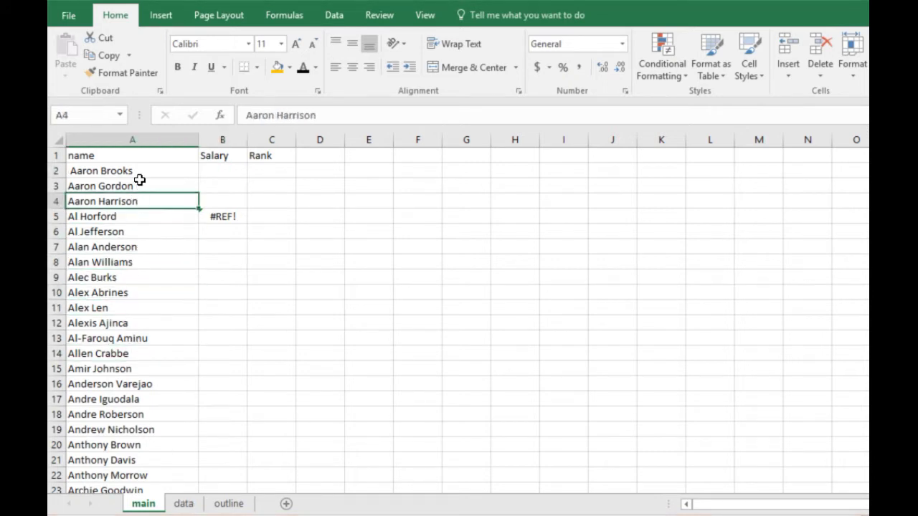
Point out the Salary and Rank headings, then view the data sheet
left_click(223, 157)
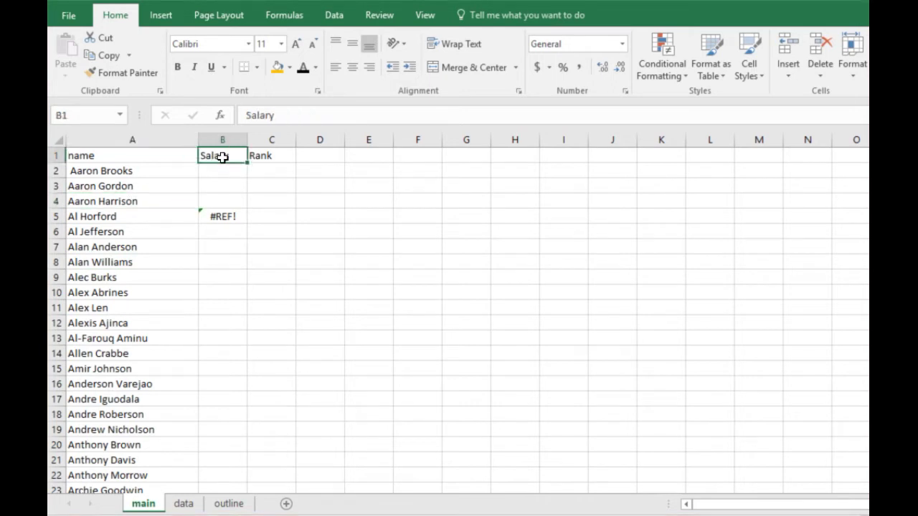
left_click(268, 155)
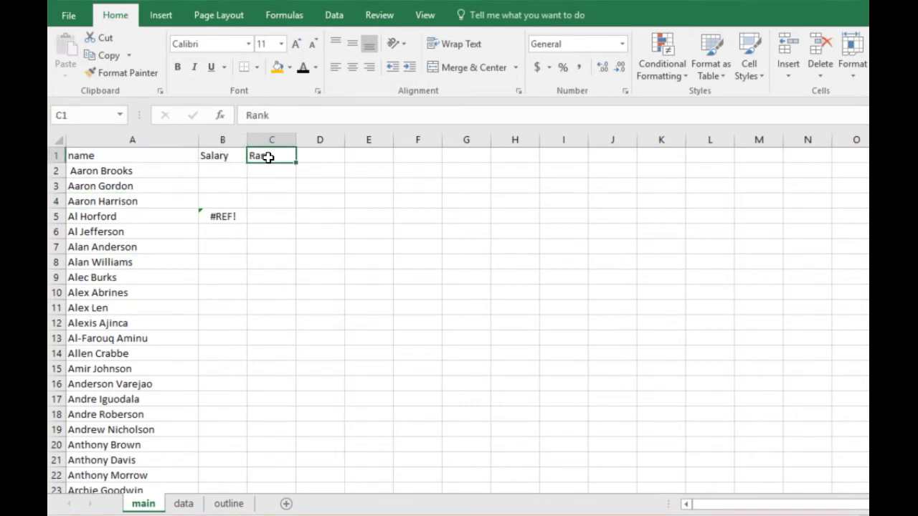
left_click(184, 504)
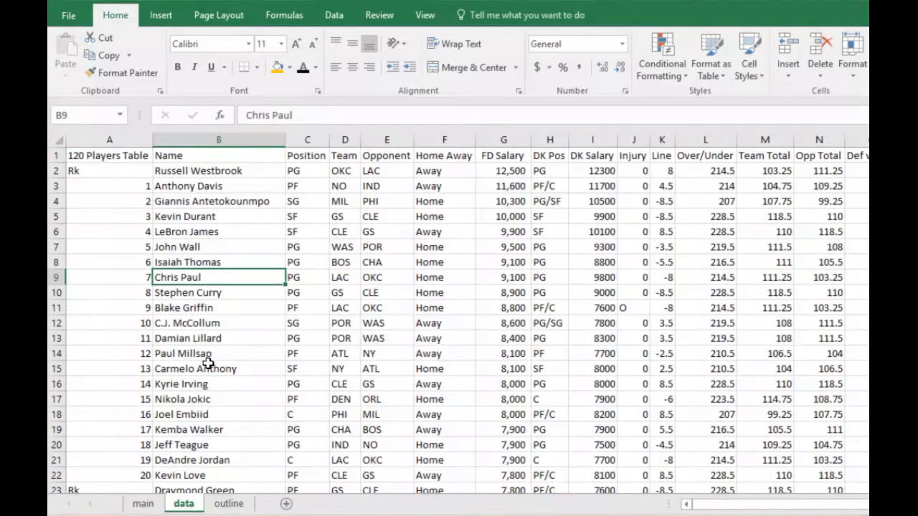
Review player names and a Position value in the data sheet's players table
left_click(236, 248)
left_click(212, 333)
left_click(247, 258)
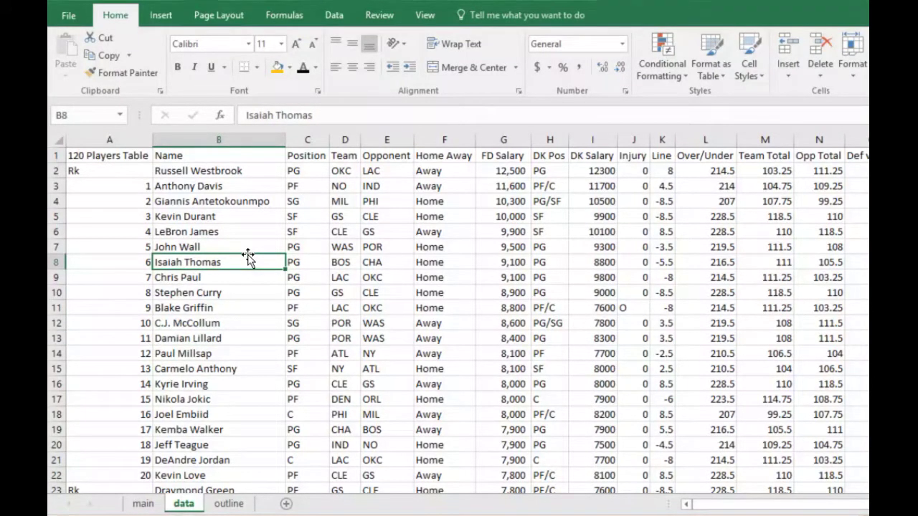
left_click(298, 211)
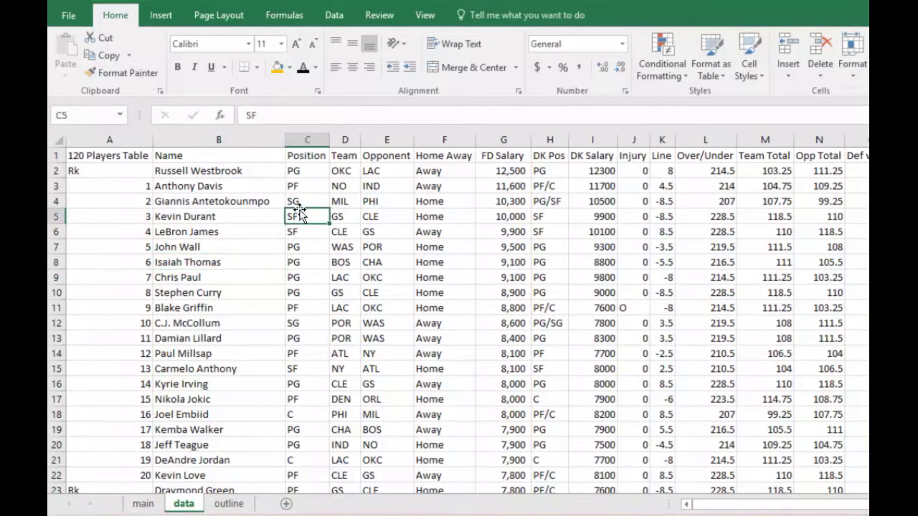
left_click(197, 220)
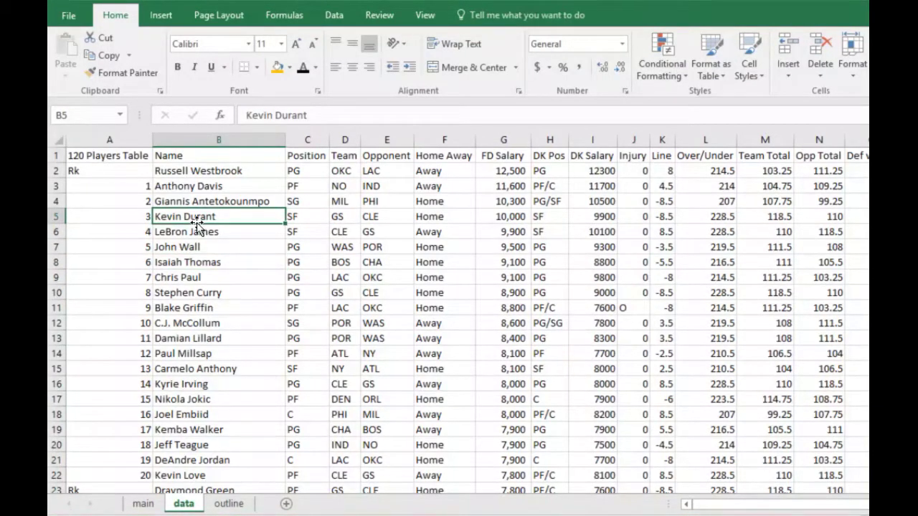
left_click(189, 288)
left_click(209, 245)
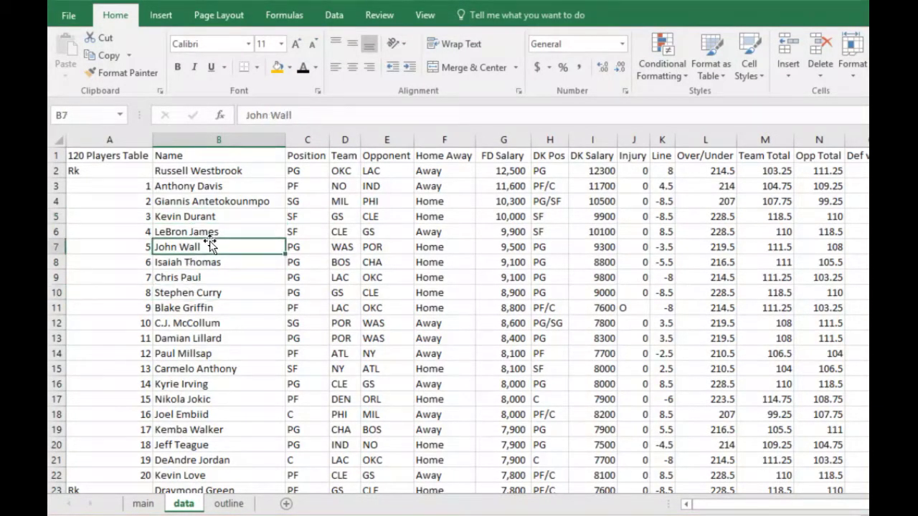
left_click(202, 188)
left_click(203, 335)
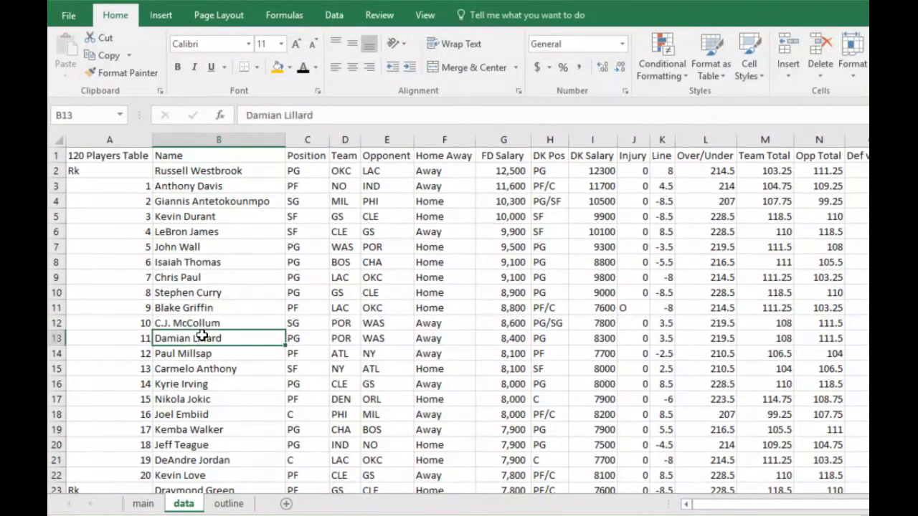
Review the Team, Home/Away, FD and DK Salary, totals and rank columns
left_click(342, 289)
left_click(423, 281)
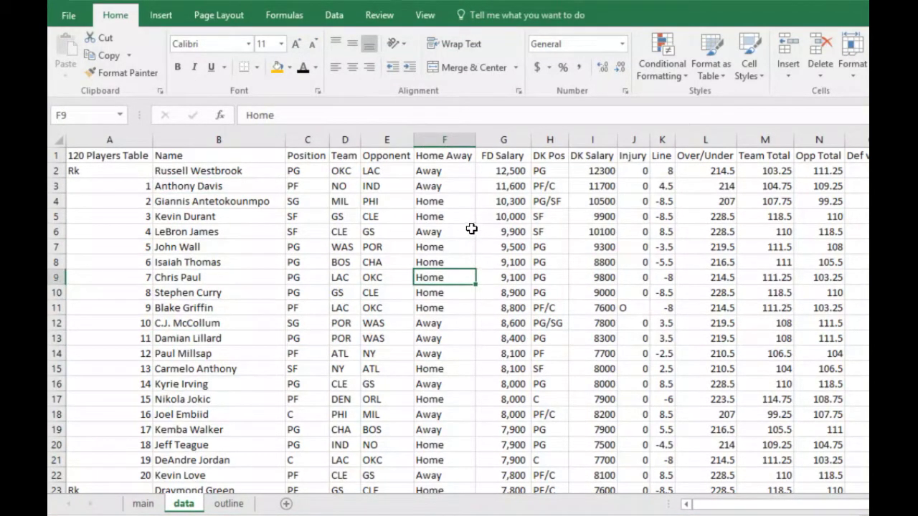
left_click(525, 245)
left_click(606, 236)
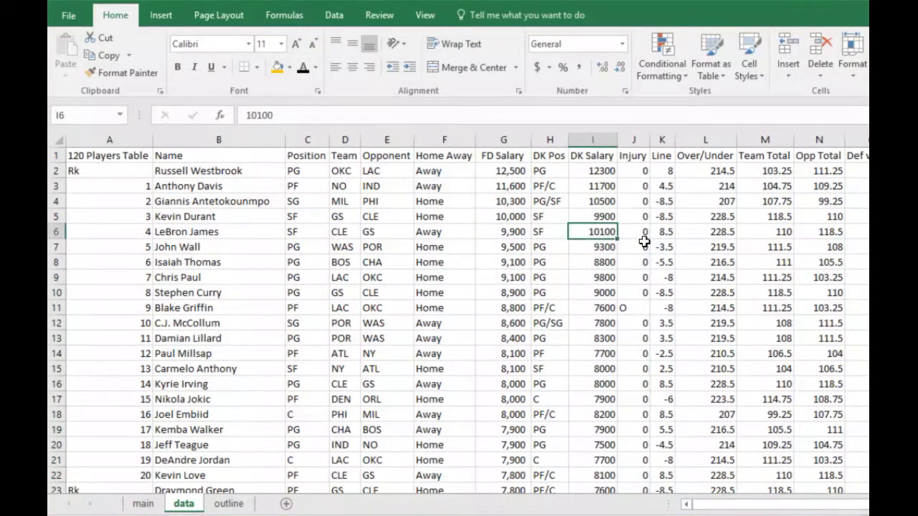
left_click(710, 247)
left_click(750, 247)
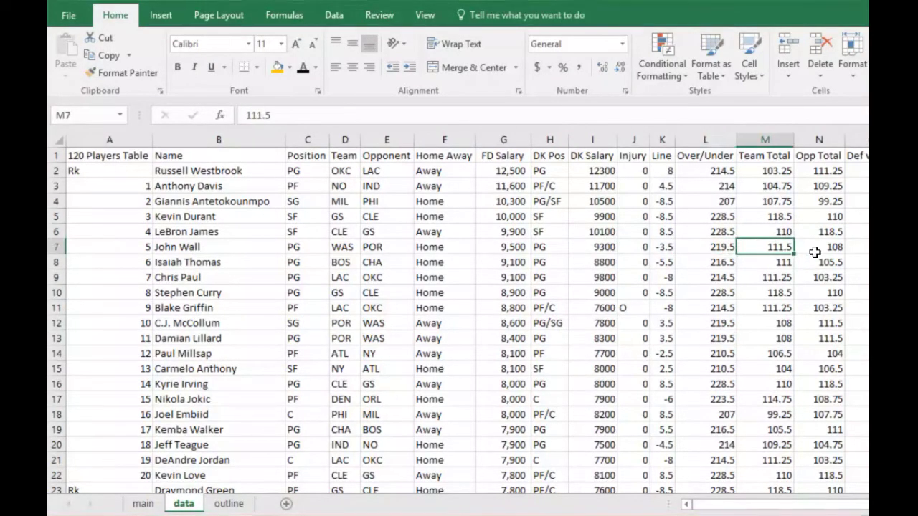
left_click(815, 249)
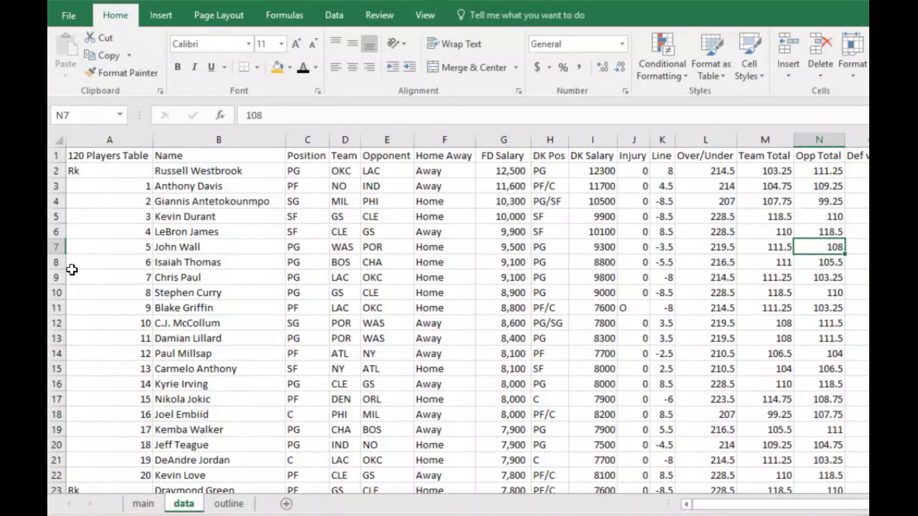
left_click(119, 262)
left_click(125, 186)
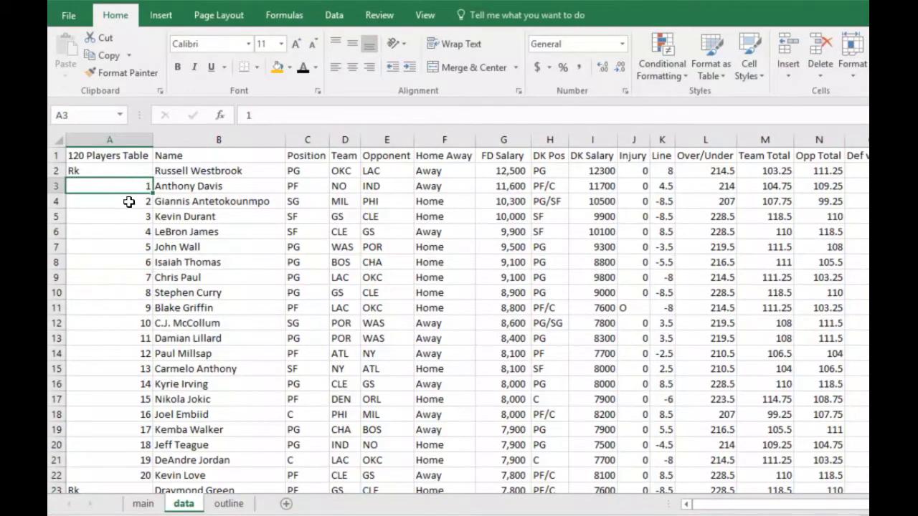
left_click(128, 202)
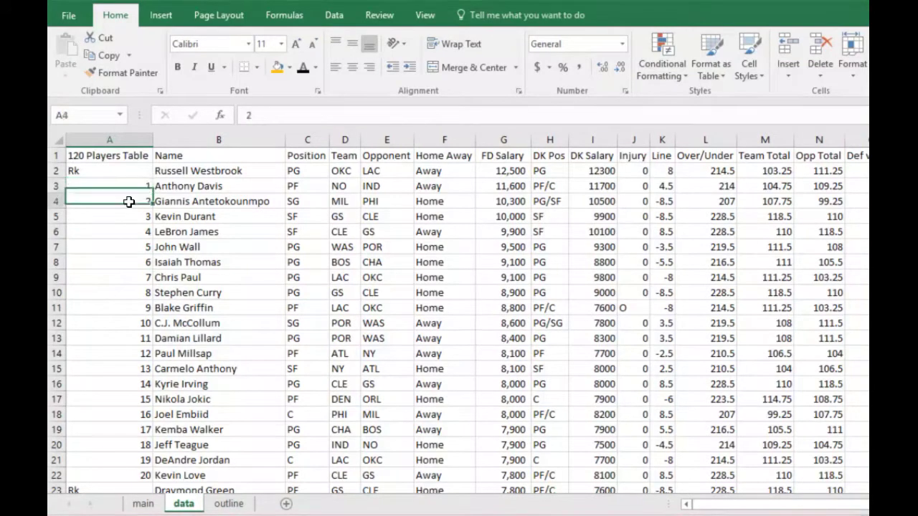
On the main sheet, select B8 and Alex Len in A11, then view the data sheet
left_click(145, 504)
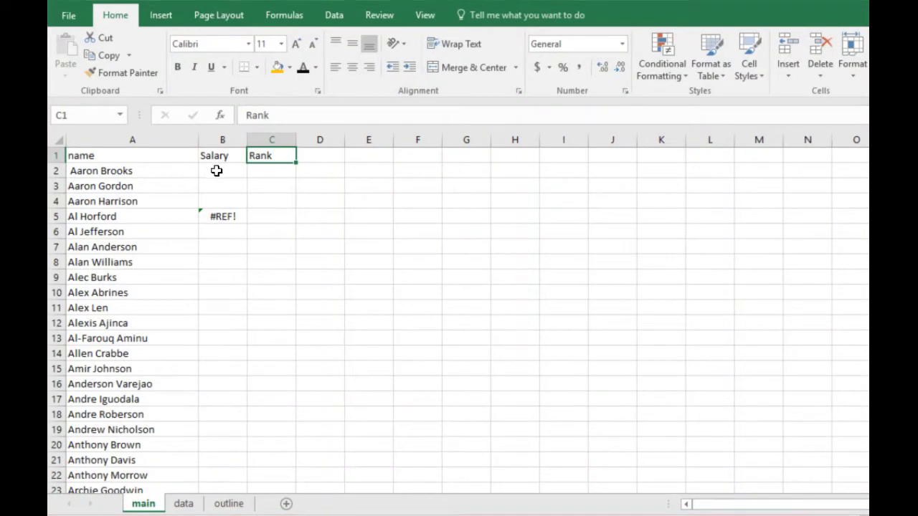
left_click(215, 264)
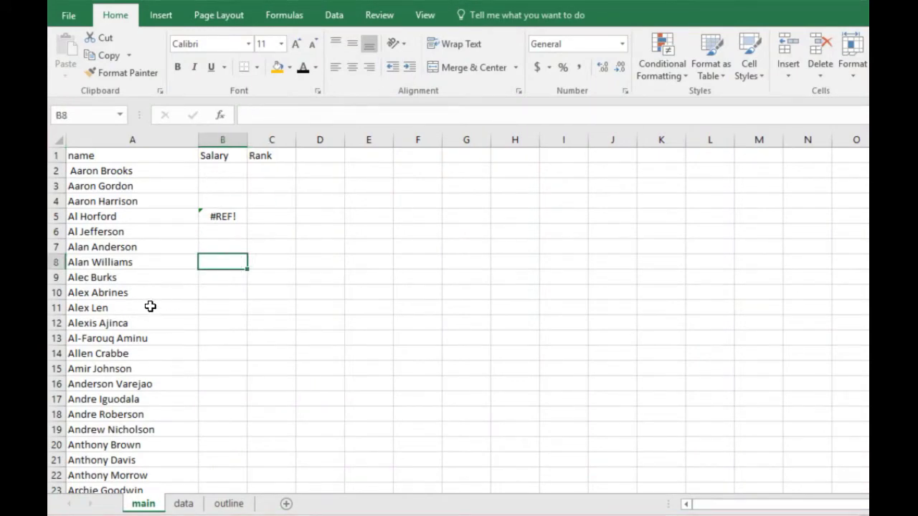
left_click(129, 307)
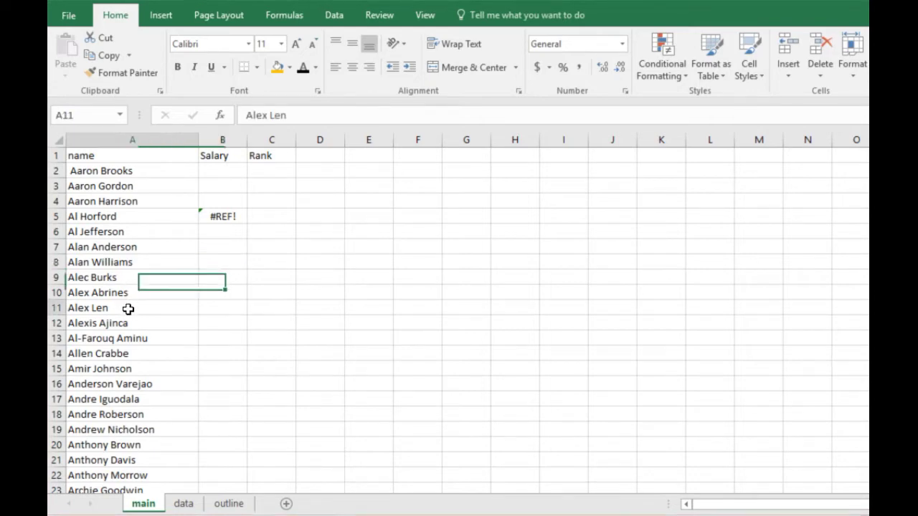
left_click(183, 503)
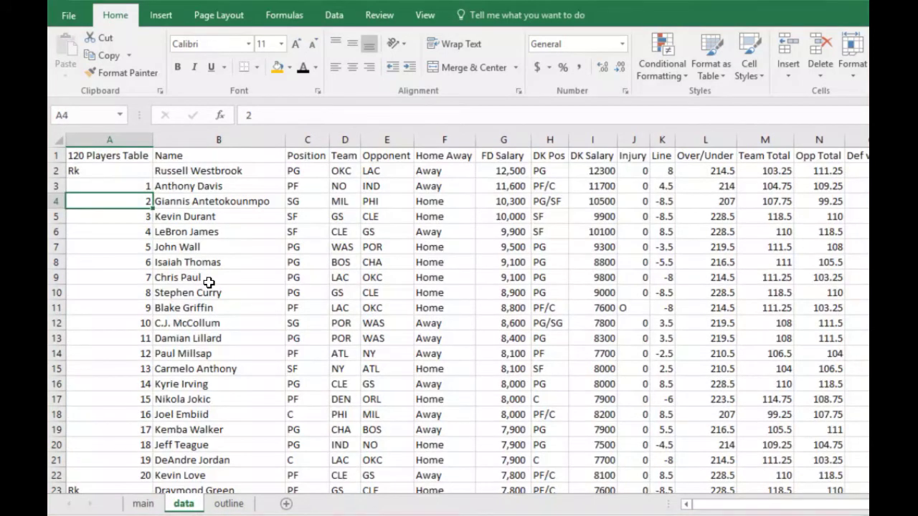
key("ctrl+f")
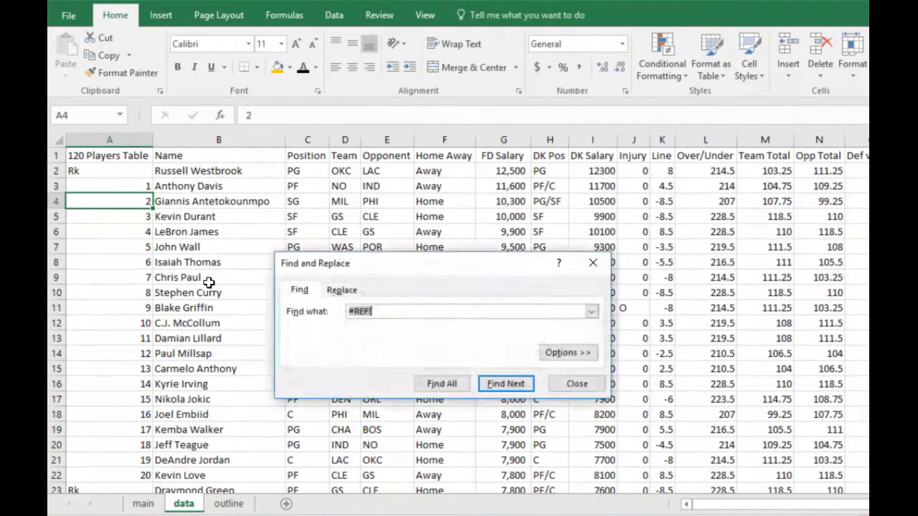
key("BackSpace")
type("le")
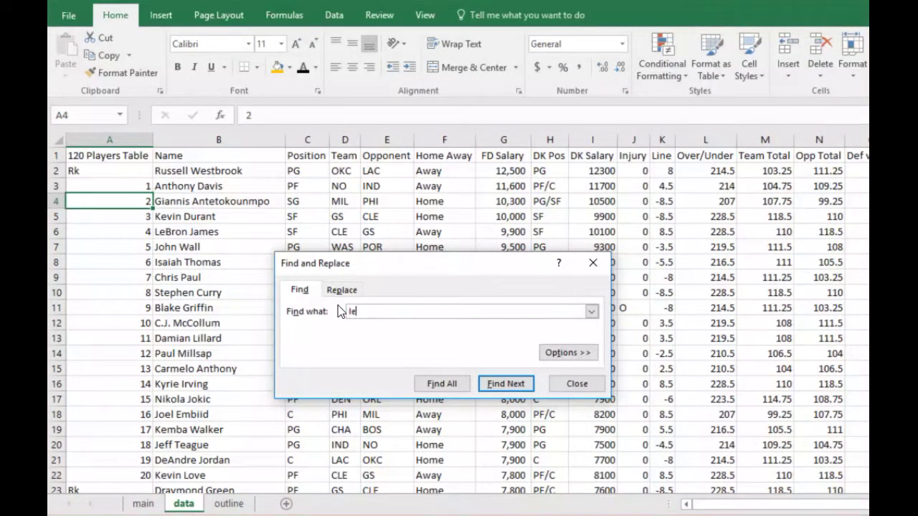
key("BackSpace")
key("BackSpace")
type("len")
key("Return")
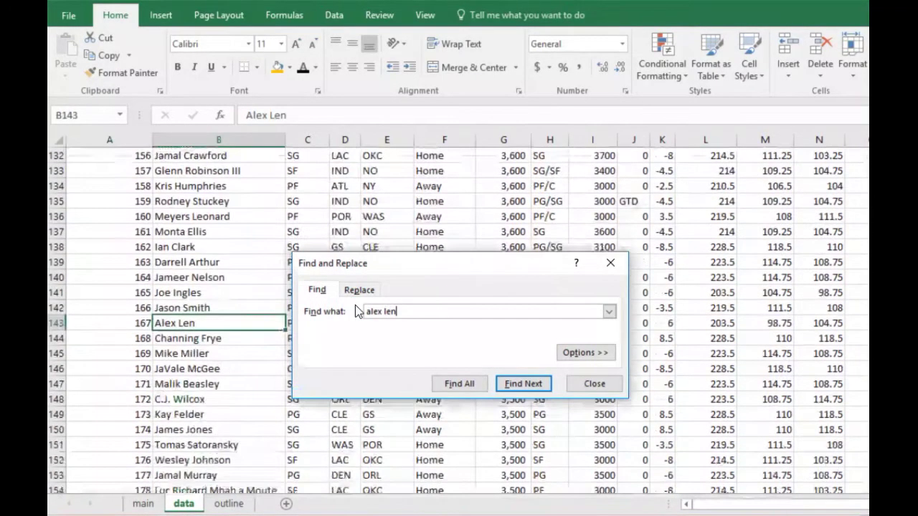
left_click(609, 264)
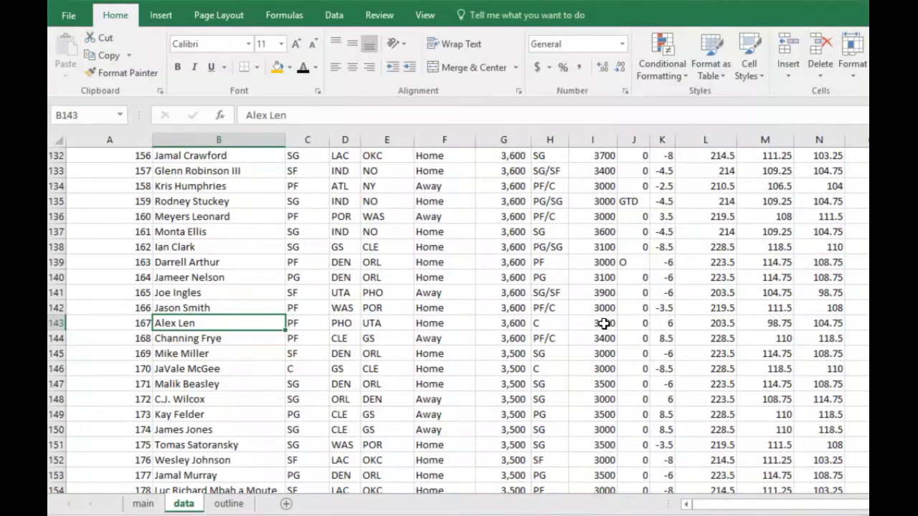
left_click(510, 322)
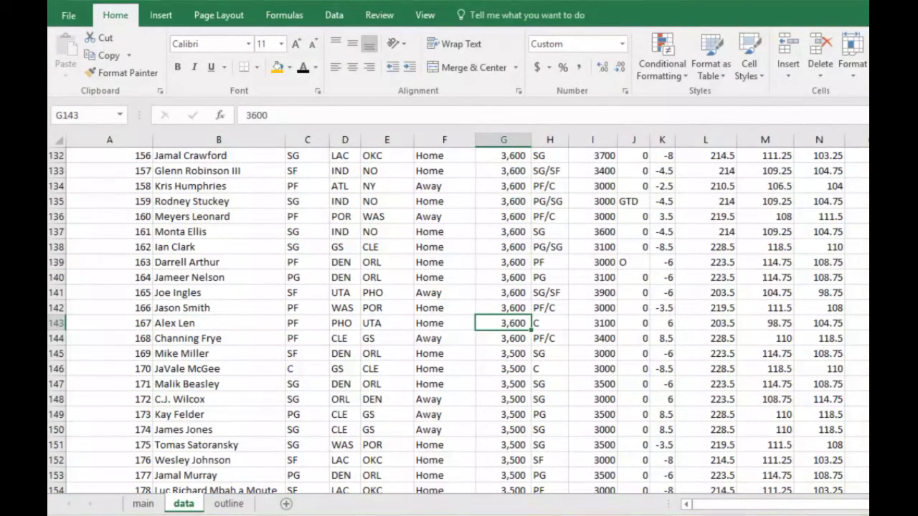
scroll(459, 320, "up", 20)
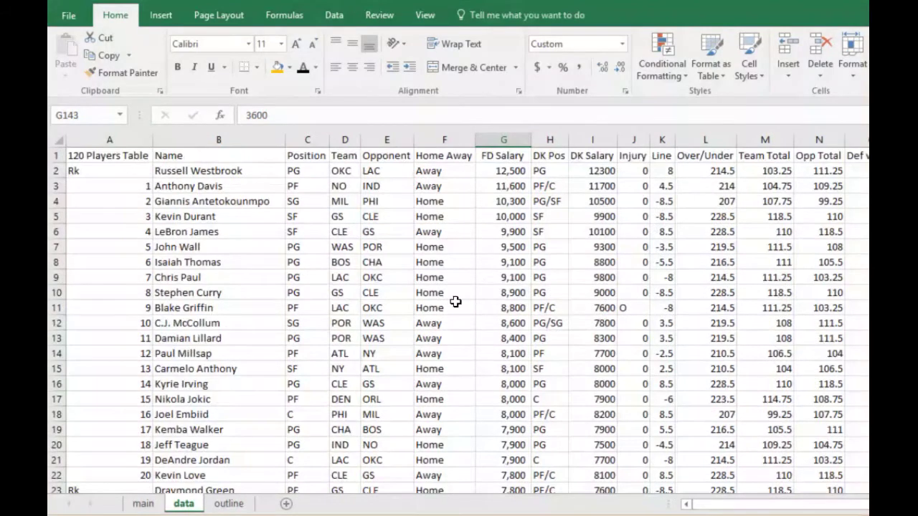
Return to the main sheet and select B11 for Alex Len's salary
left_click(142, 505)
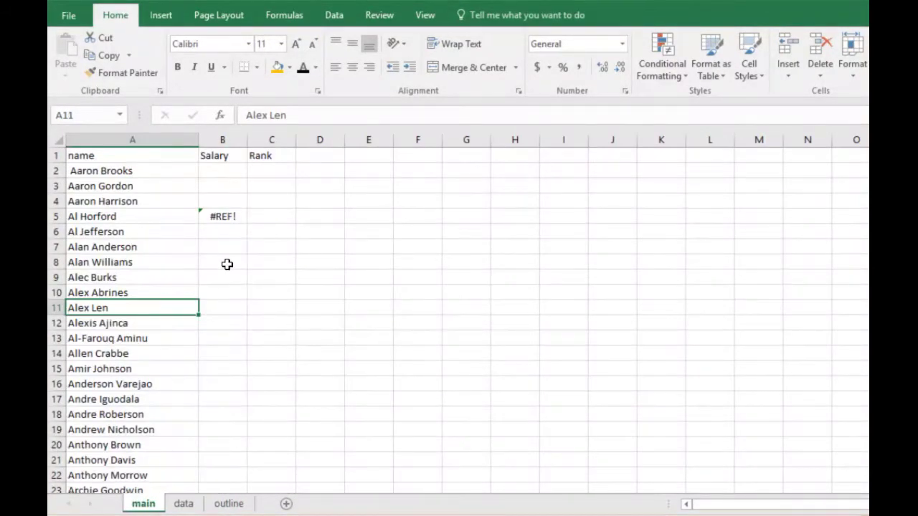
left_click(183, 504)
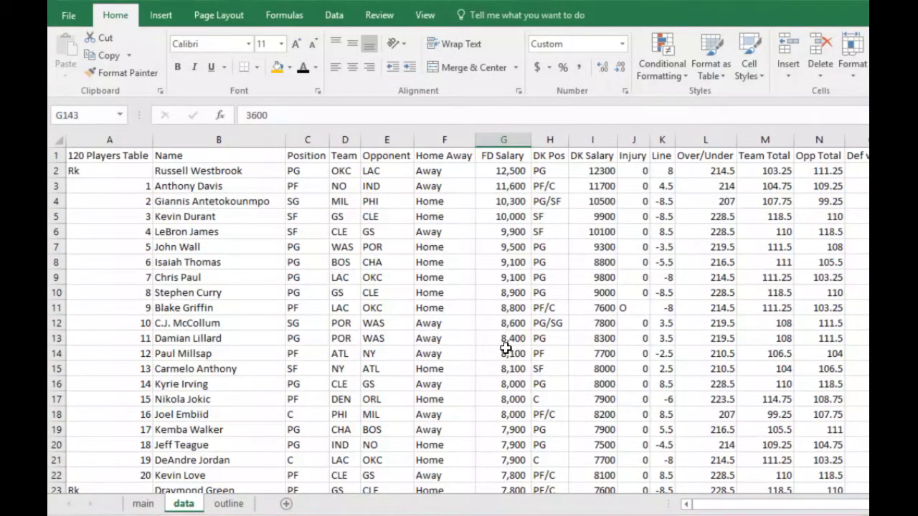
left_click(147, 505)
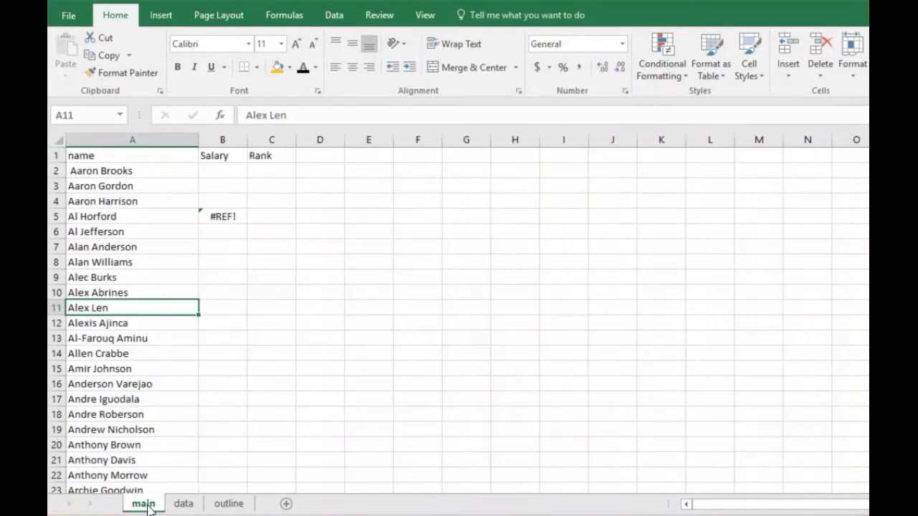
left_click(222, 307)
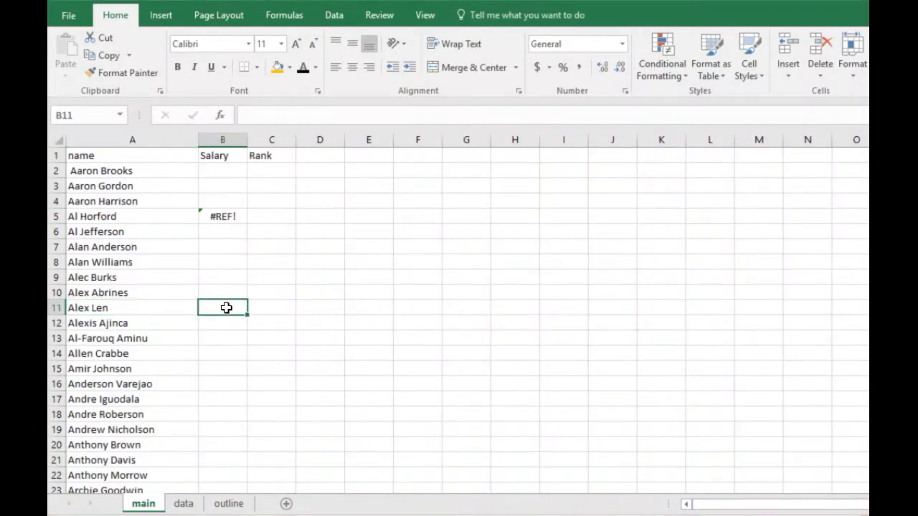
Insert a VLOOKUP function in B11 with A11 as its lookup value
left_click(220, 116)
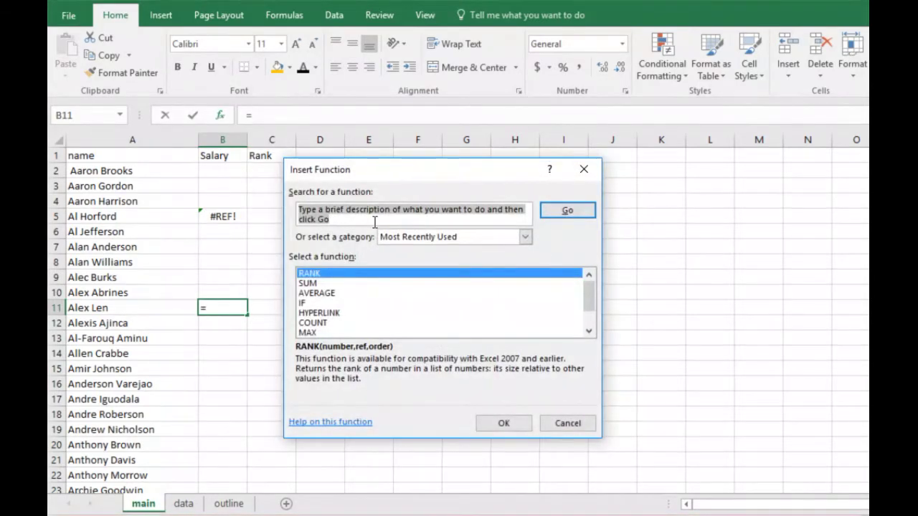
scroll(590, 309, "down", 1)
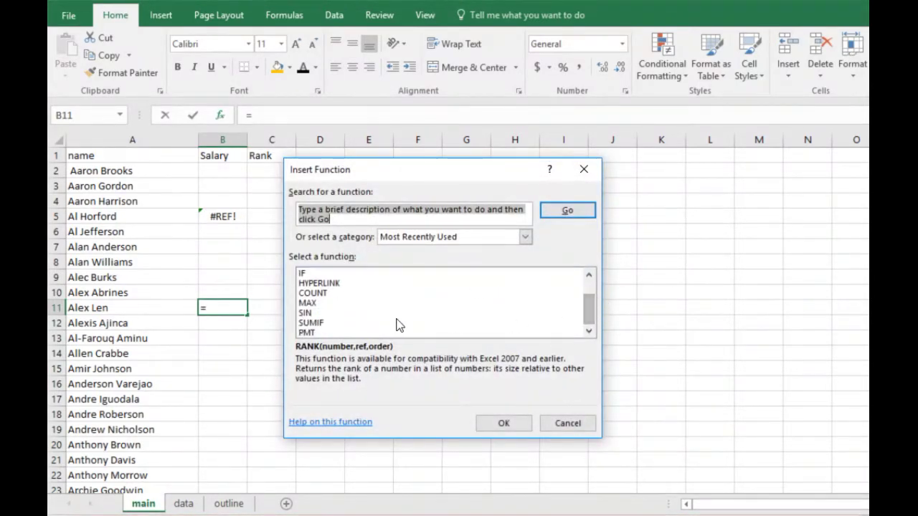
type("vlookup")
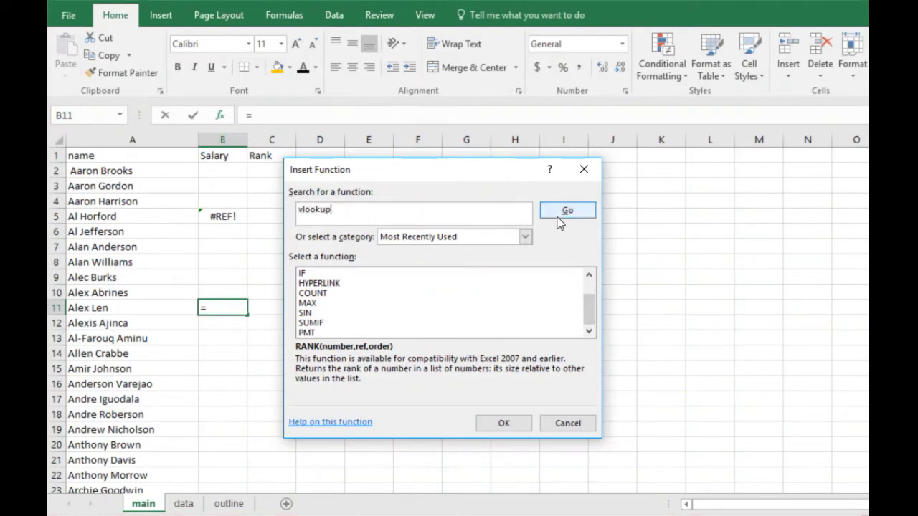
left_click(558, 218)
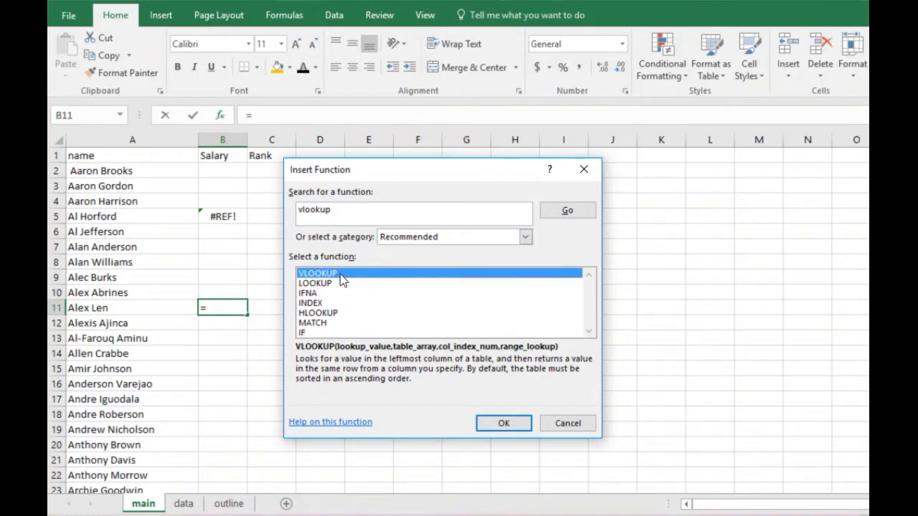
double_click(340, 275)
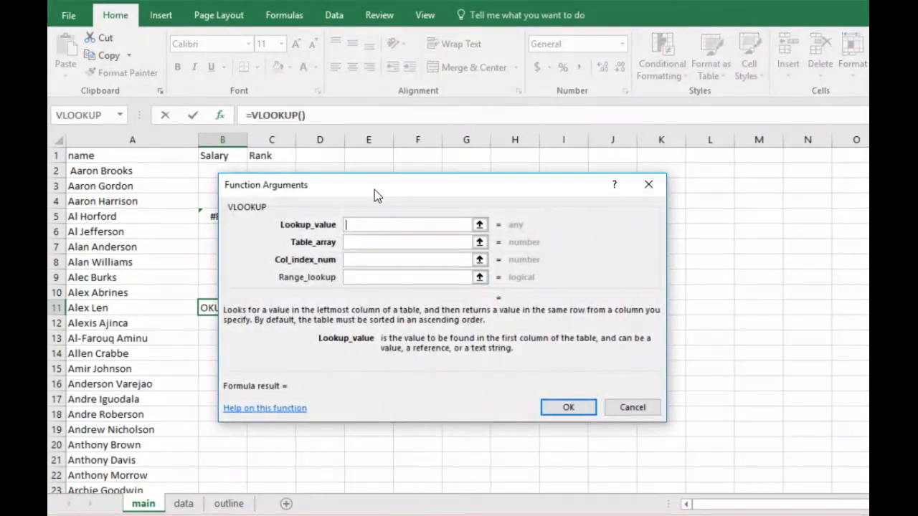
left_click_drag(313, 187, 373, 185)
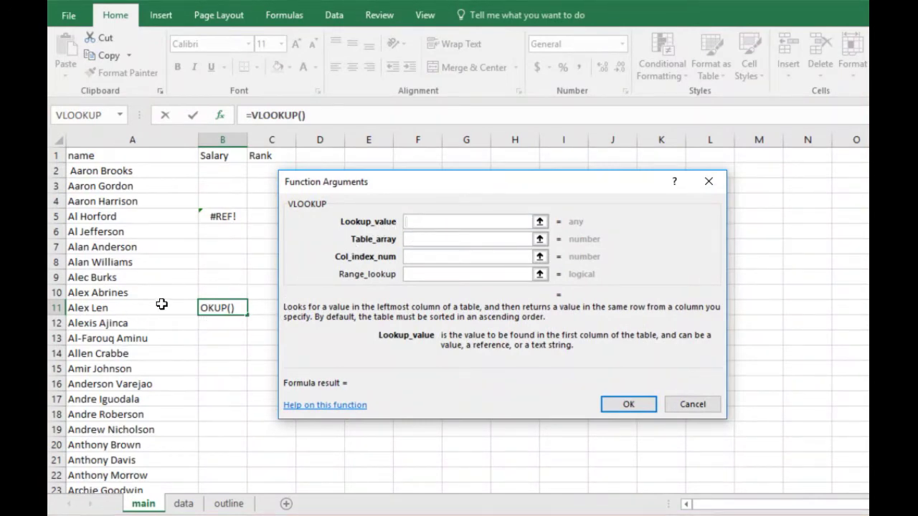
left_click(132, 309)
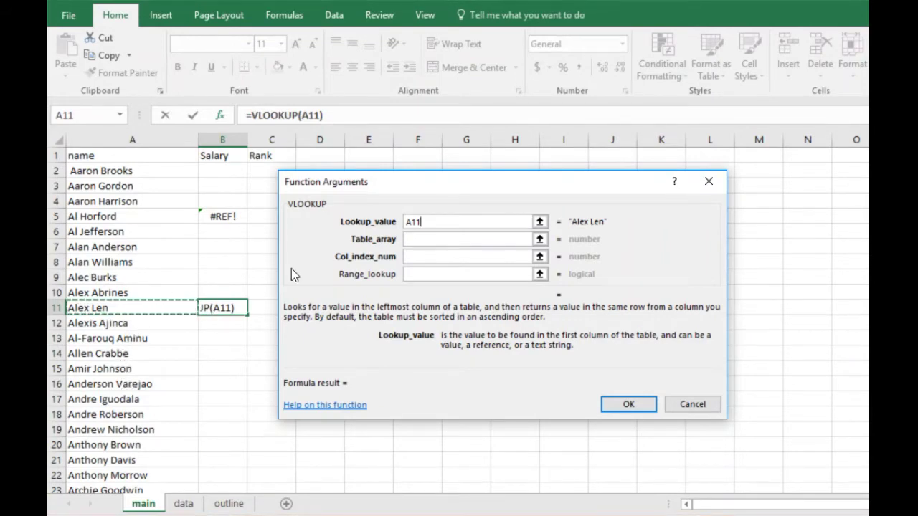
left_click(423, 237)
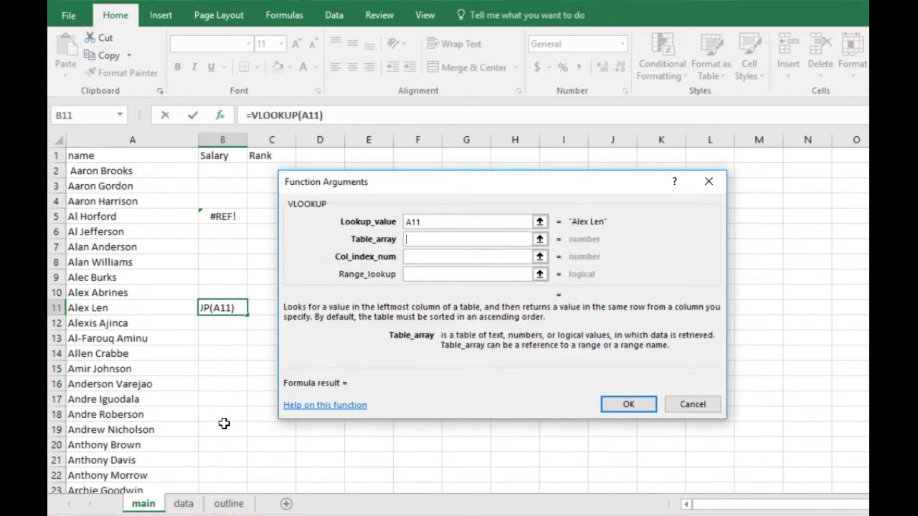
Set the VLOOKUP table array to columns B through G of the data sheet
left_click(184, 504)
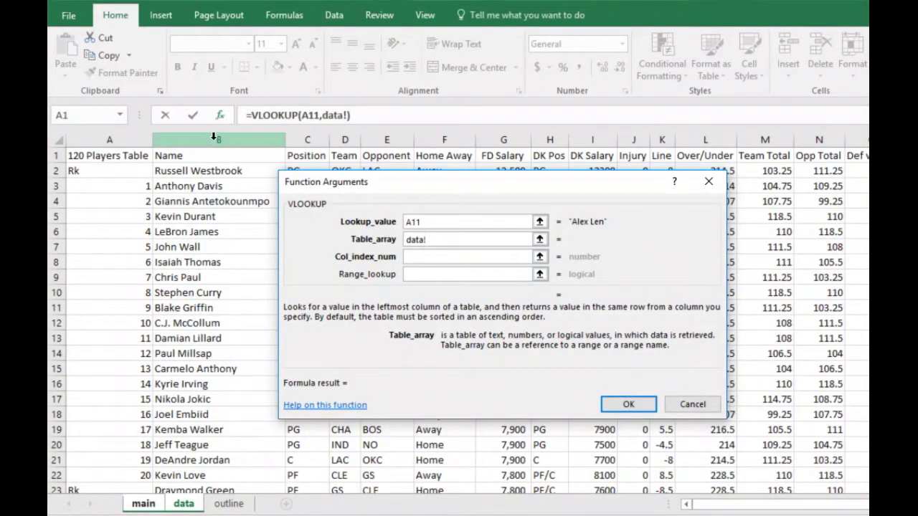
left_click_drag(215, 136, 514, 133)
left_click_drag(506, 184, 457, 269)
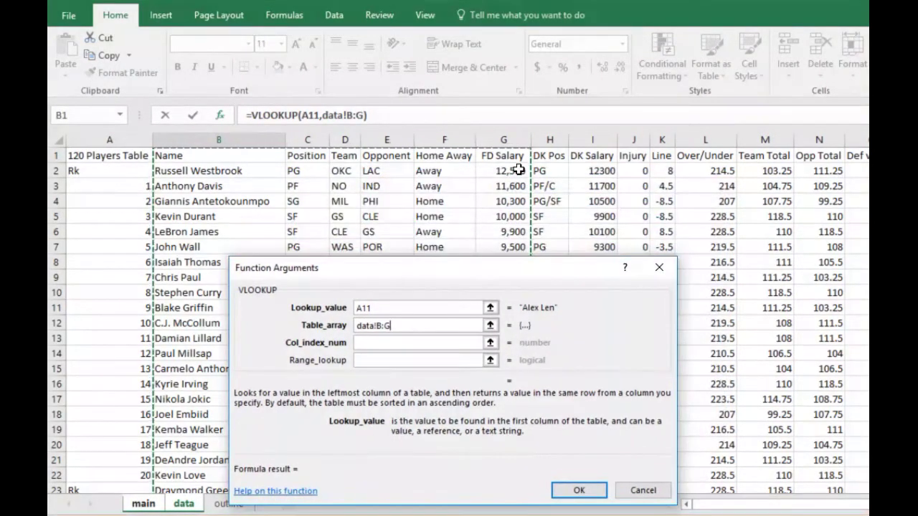
left_click(372, 343)
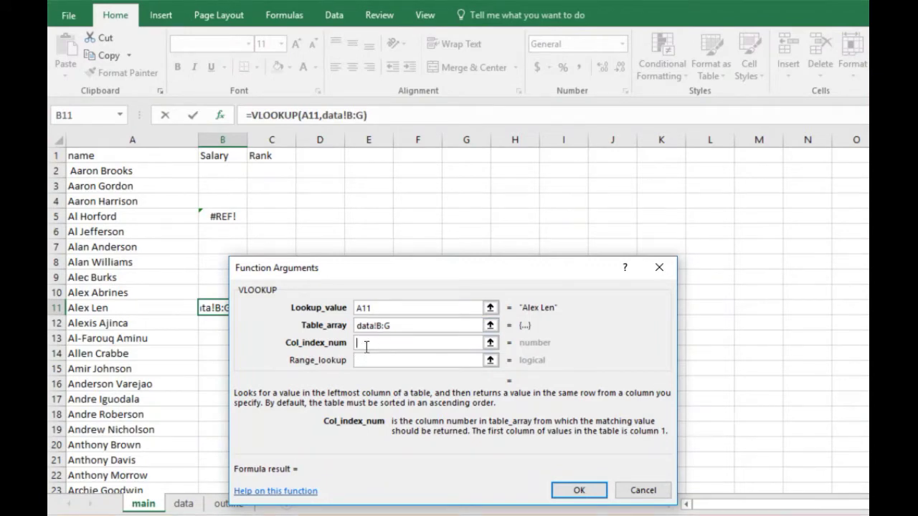
Enter 6 as the column index number after counting columns on the data sheet
left_click(185, 505)
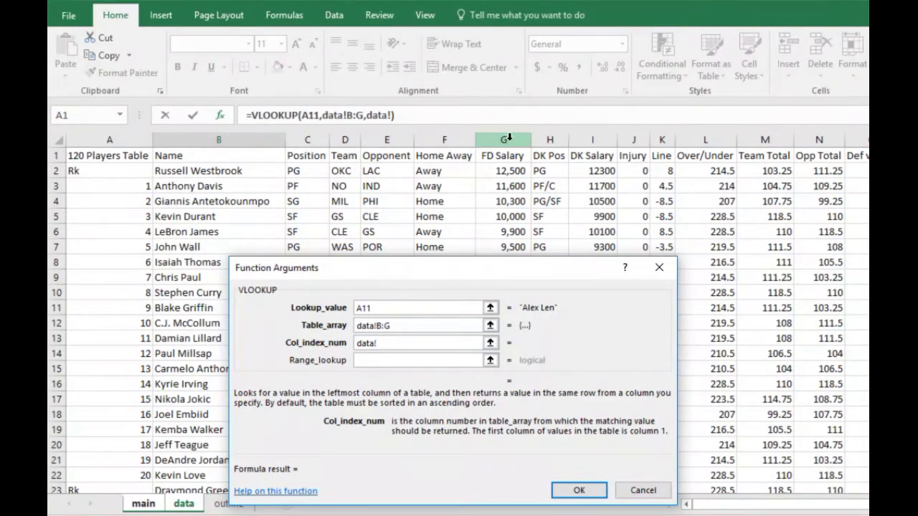
double_click(393, 341)
type("6")
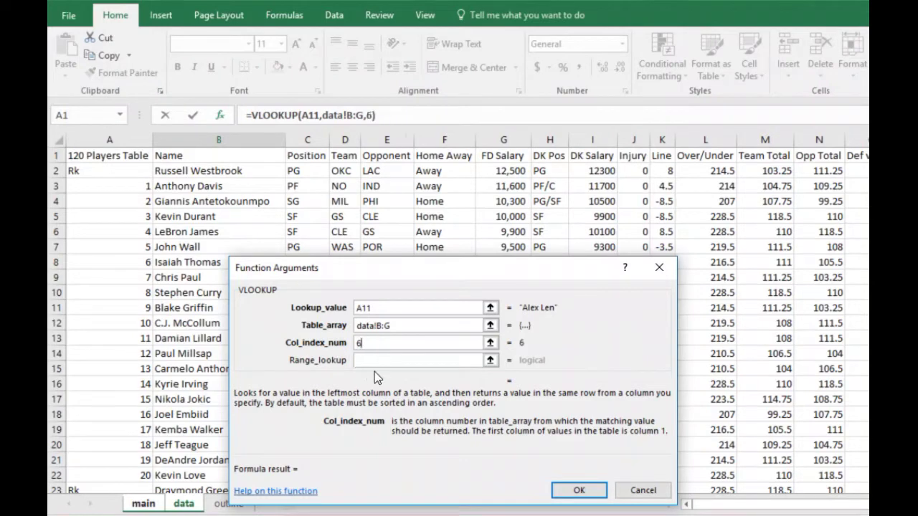
left_click(395, 343)
Set Range_lookup to FALSE so B11 returns 3600, then fill it down to row 17
left_click(374, 362)
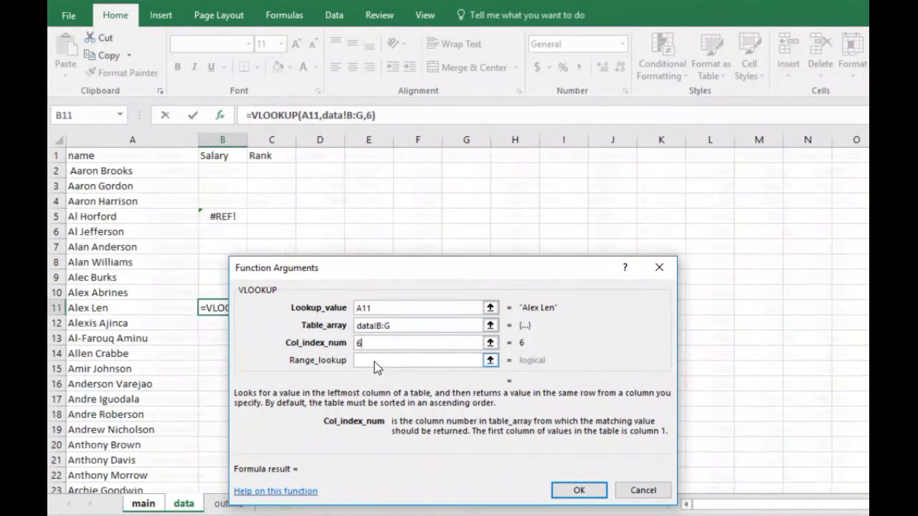
type("false")
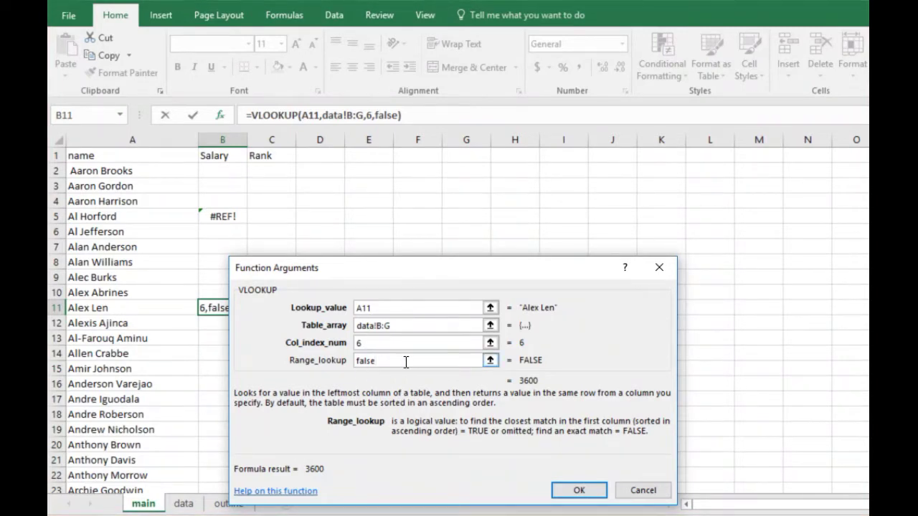
left_click(565, 492)
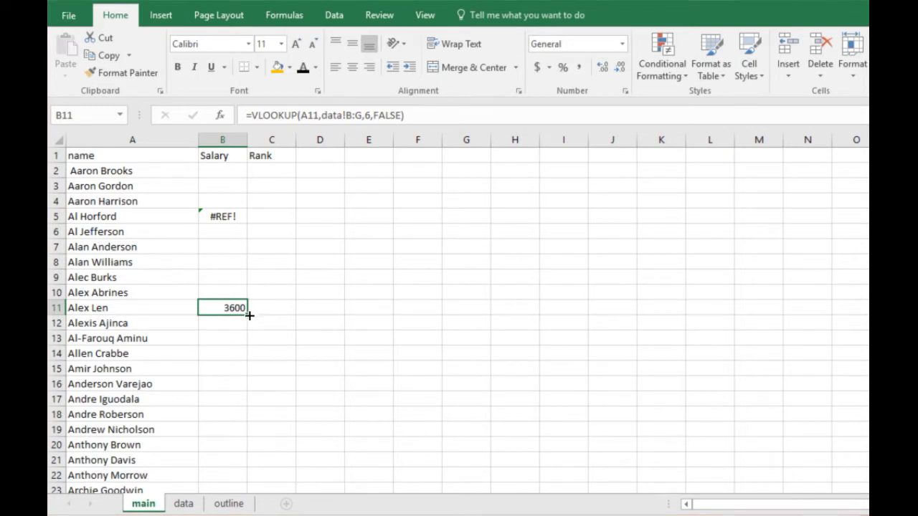
left_click_drag(249, 315, 249, 405)
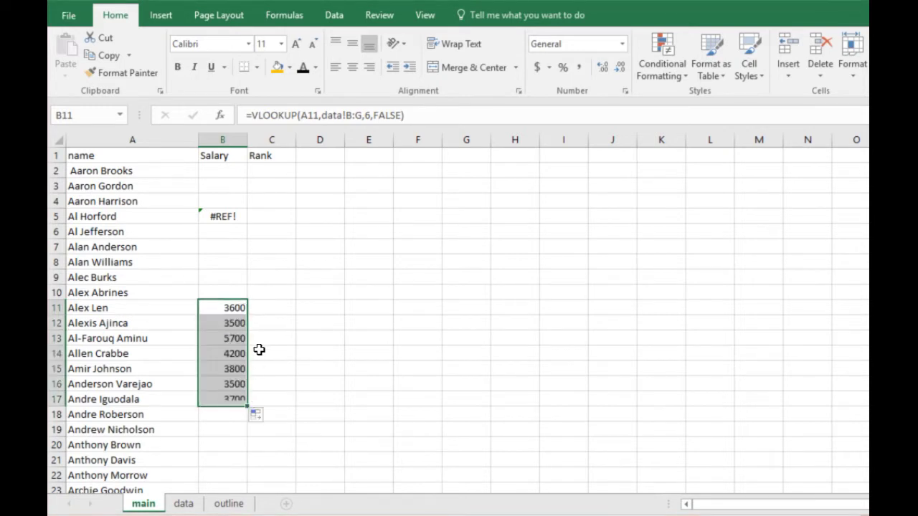
Check the copied salary formulas in B11 through B17
left_click(226, 337)
left_click(226, 352)
left_click(222, 367)
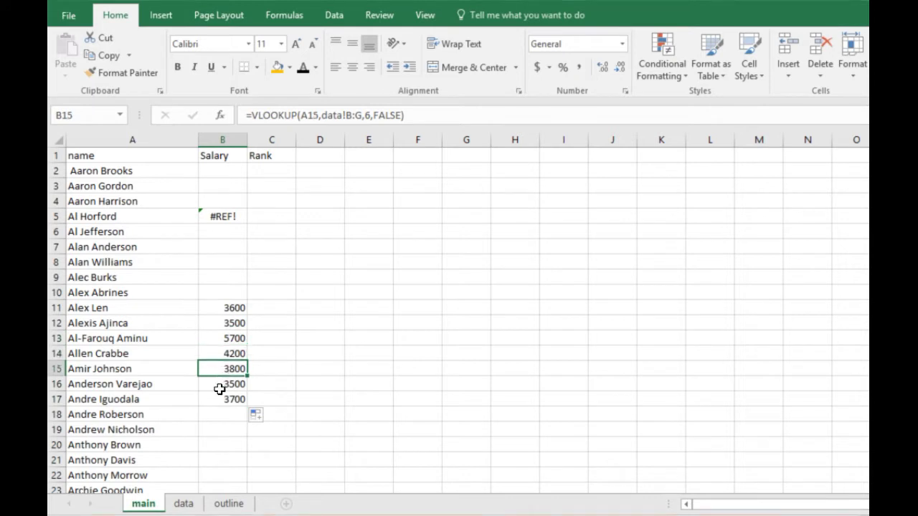
left_click(219, 387)
left_click(222, 399)
left_click(221, 353)
left_click_drag(222, 322, 223, 314)
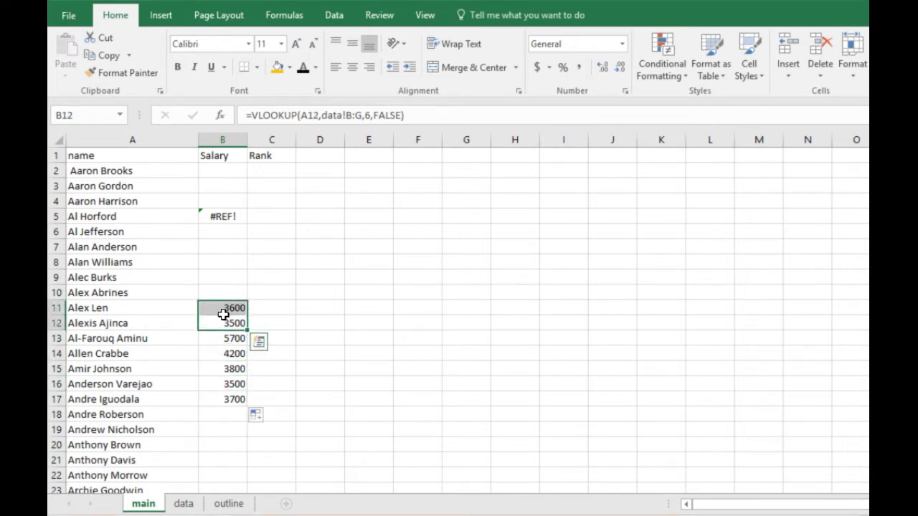
left_click(225, 309)
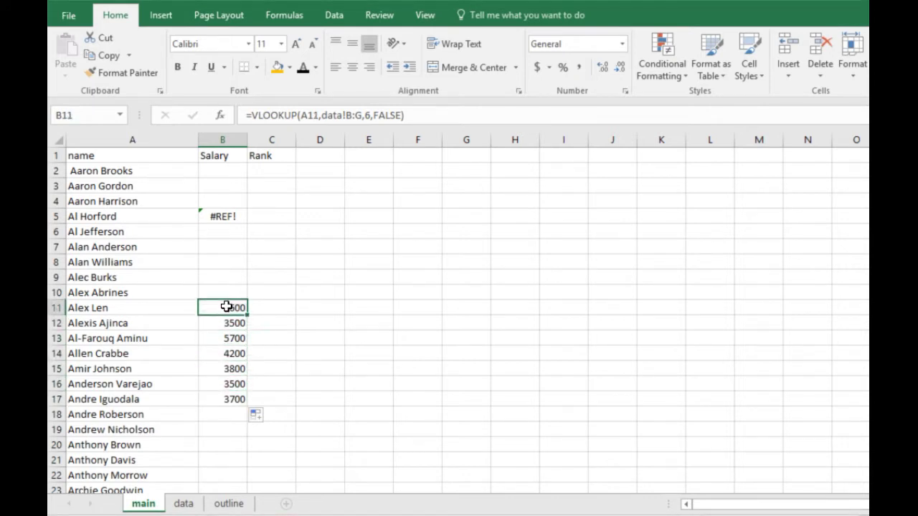
Glance at the outline sheet, then copy B11's salary formula on main
left_click(215, 503)
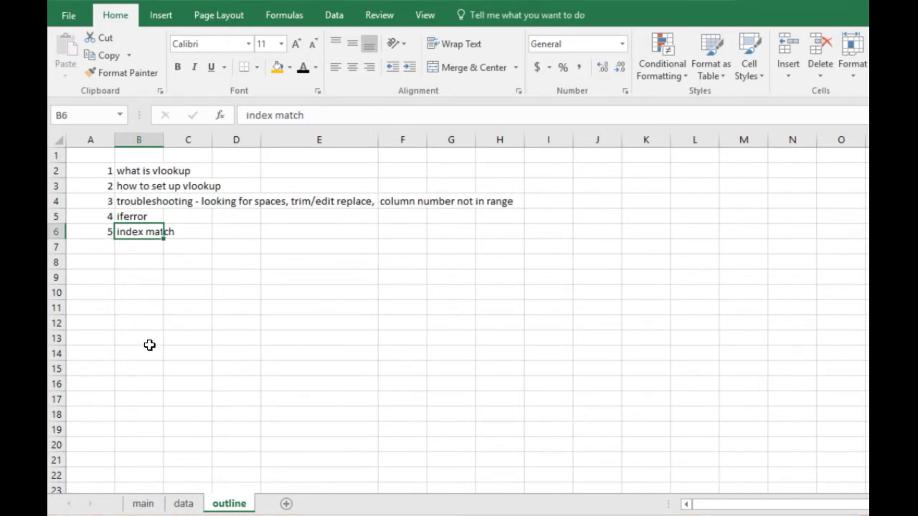
left_click(145, 504)
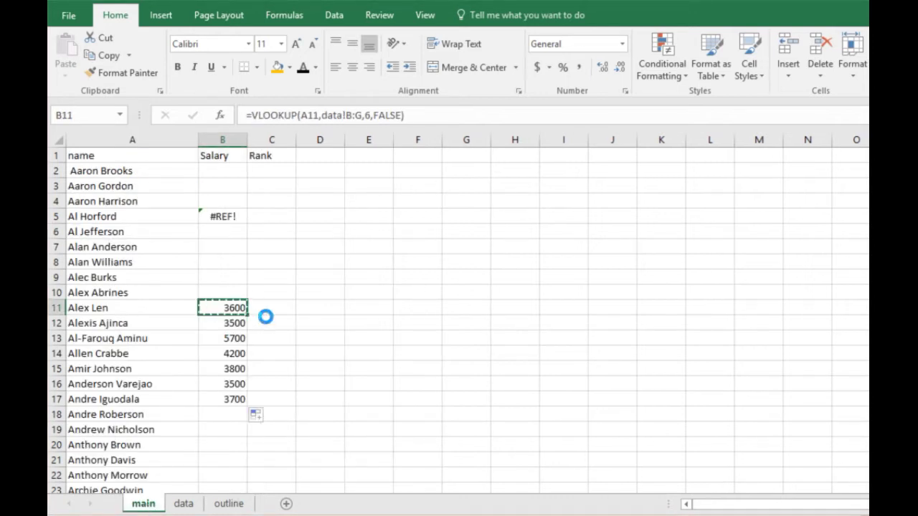
key("ctrl+c")
Paste the salary lookup into B2 (showing #N/A) and inspect B5's #REF! formula
left_click(223, 171)
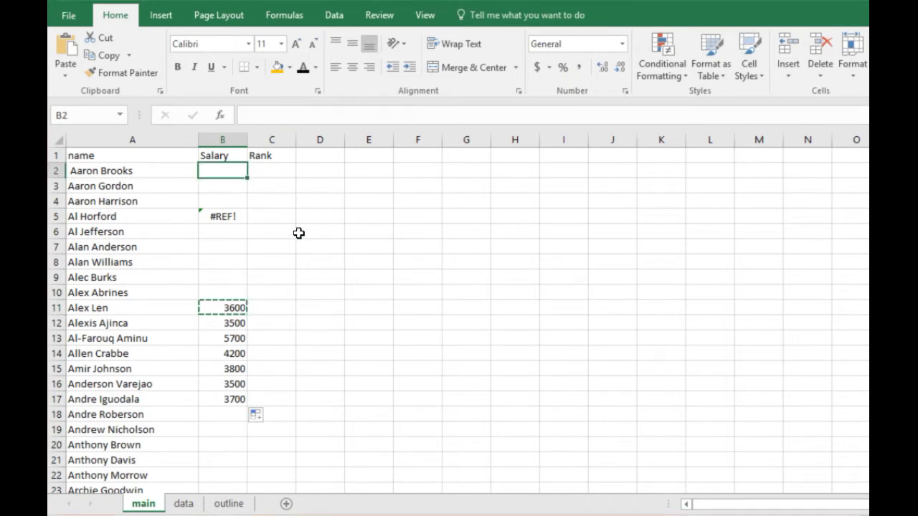
key("ctrl+v")
left_click(223, 186)
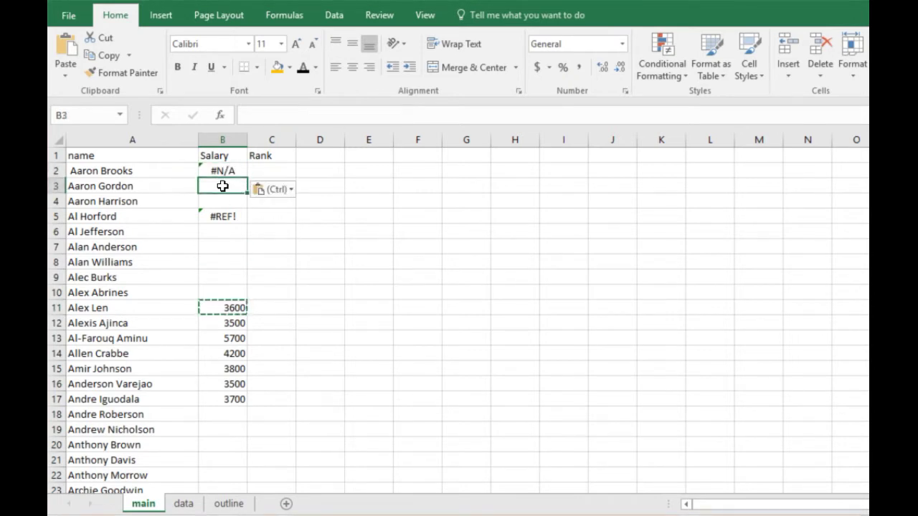
left_click(227, 171)
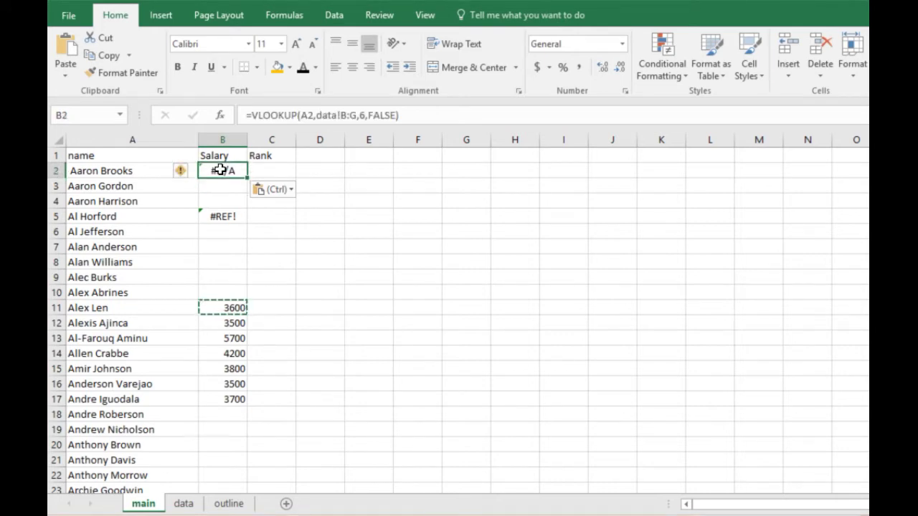
left_click(213, 218)
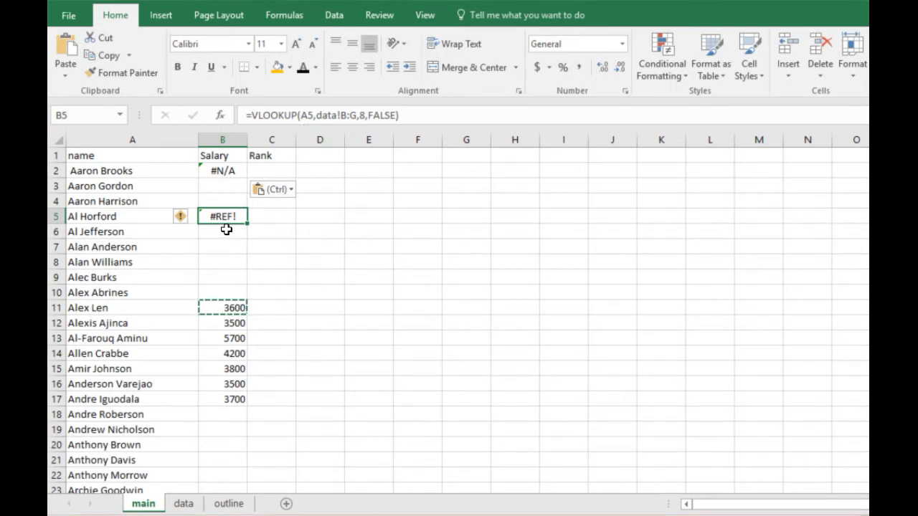
key("Escape")
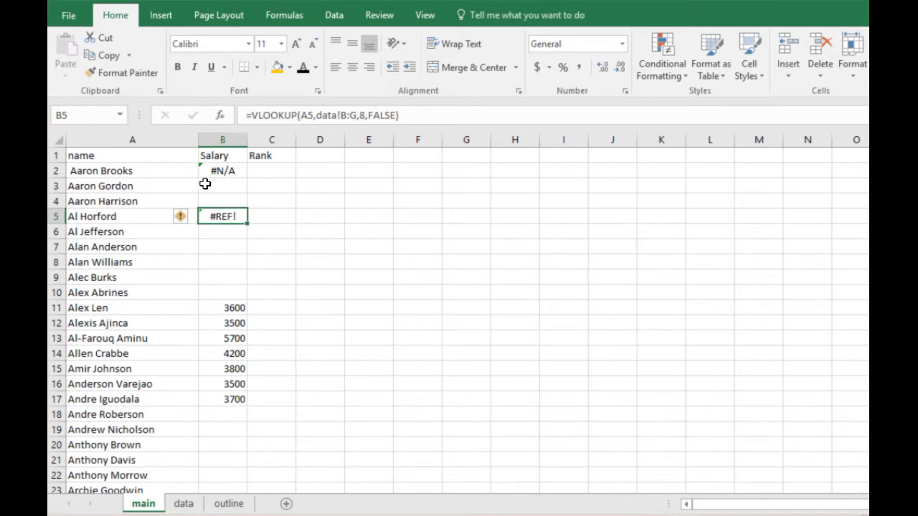
left_click(224, 173)
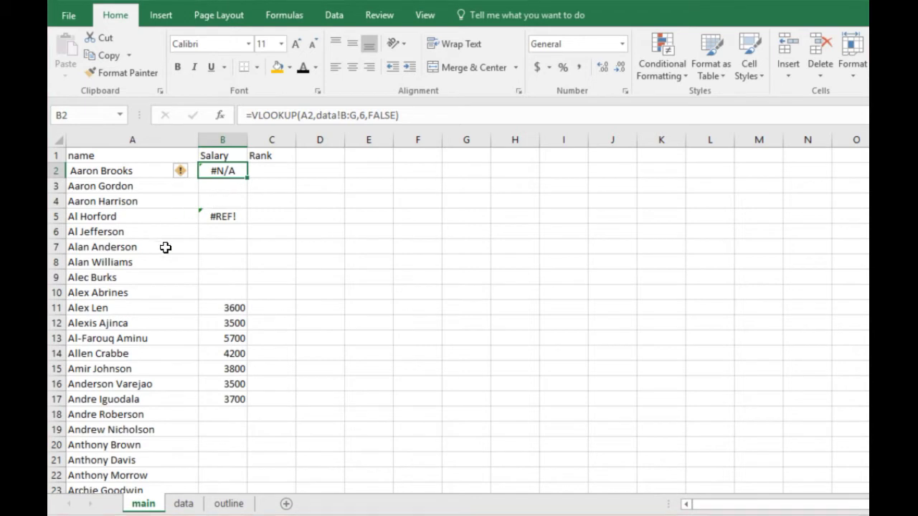
left_click(129, 173)
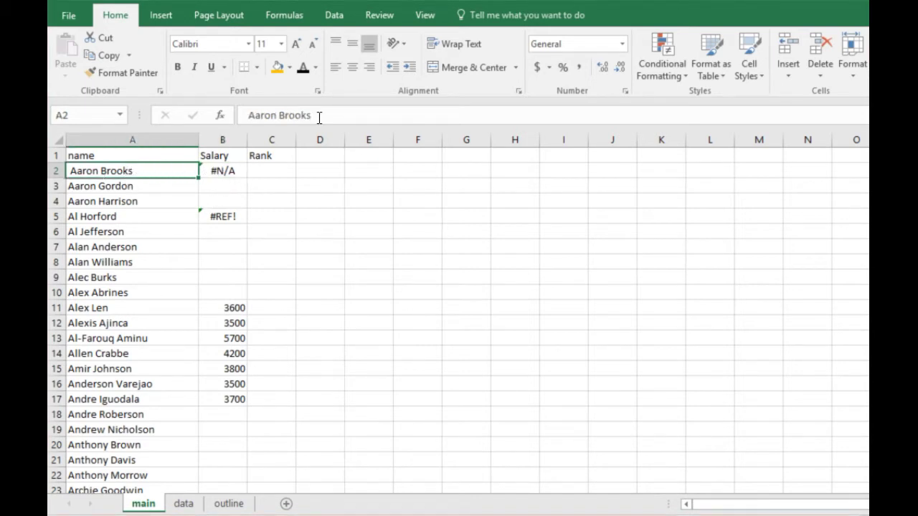
left_click(365, 117)
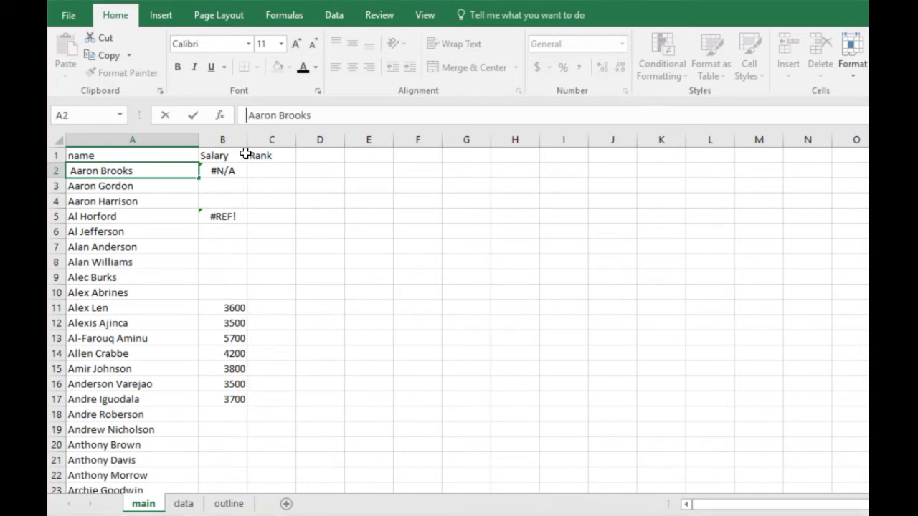
left_click(156, 189)
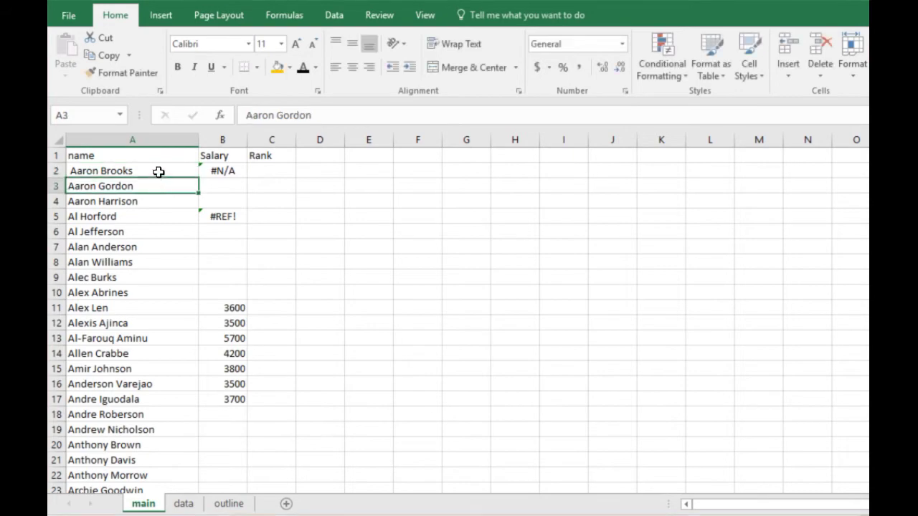
left_click(181, 504)
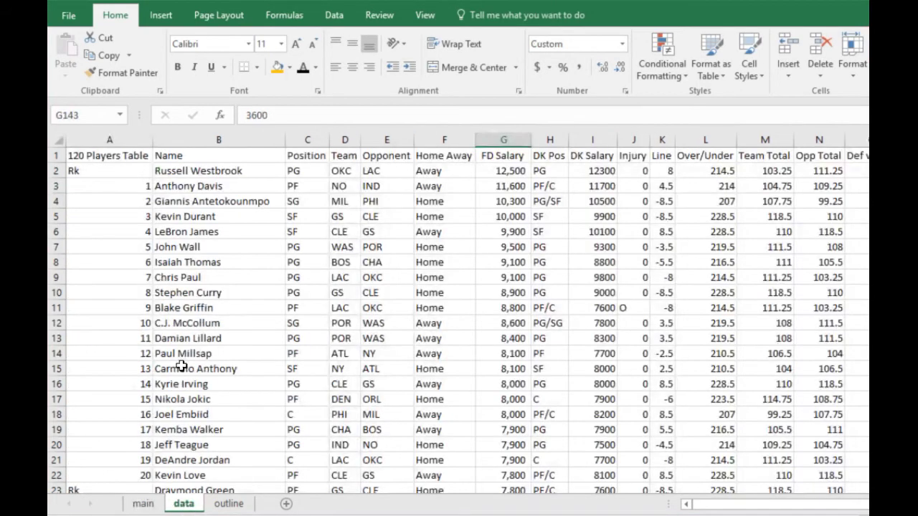
left_click(164, 324)
key("ctrl+f")
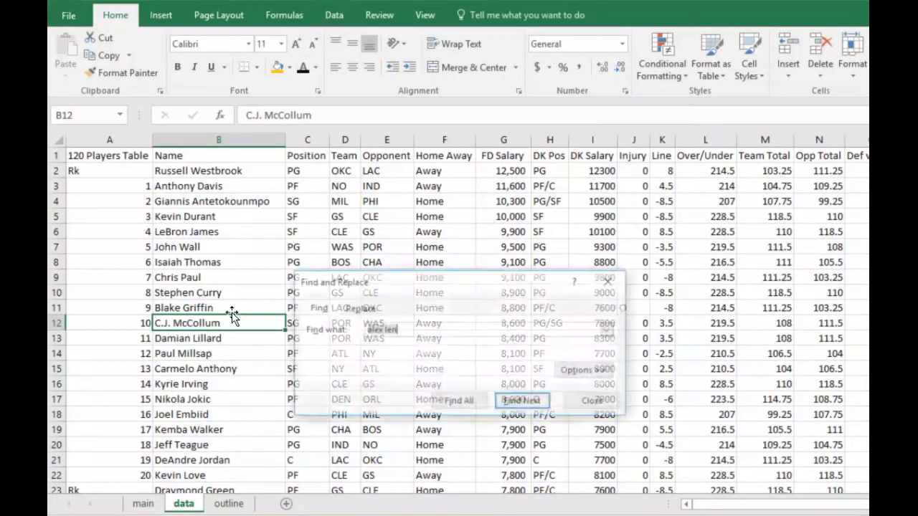
type("aaron b")
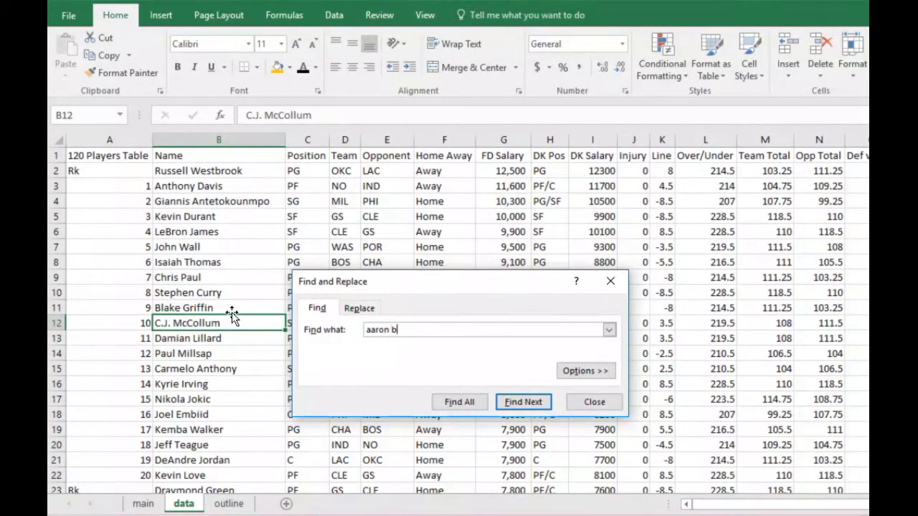
type("ro")
key("Return")
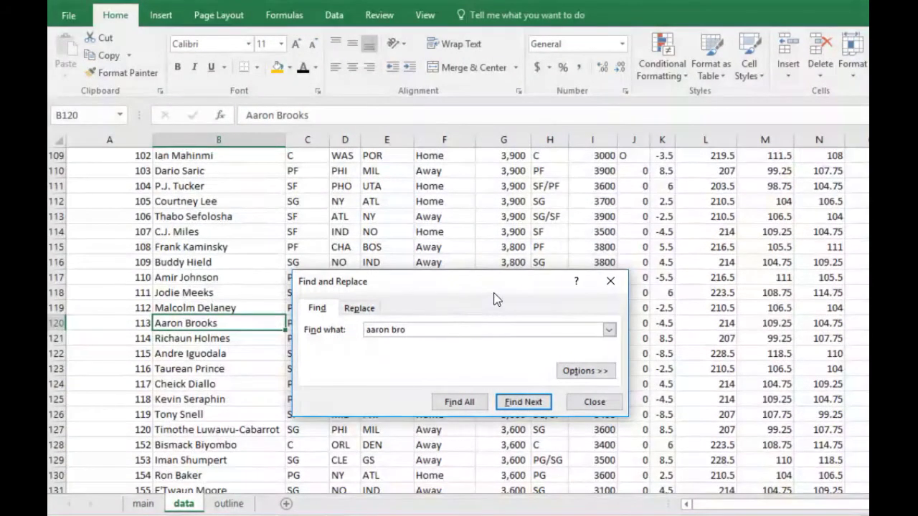
left_click(611, 282)
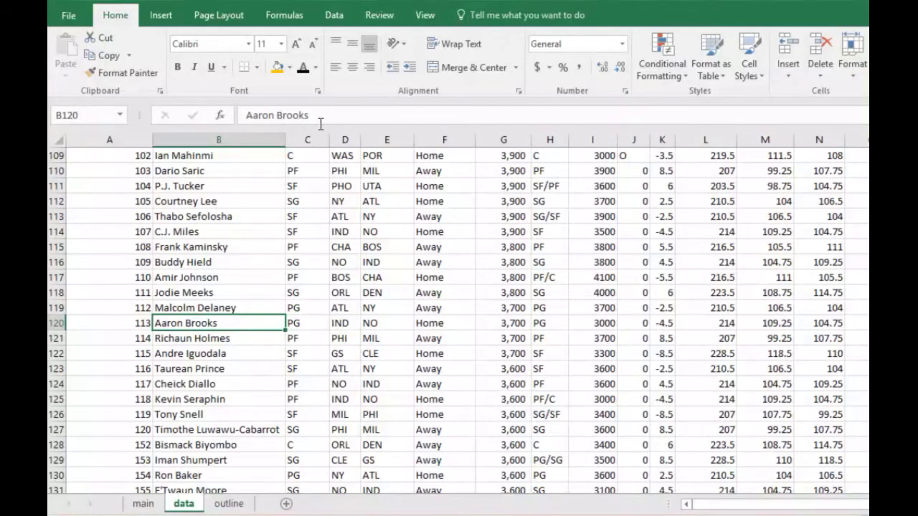
left_click(345, 119)
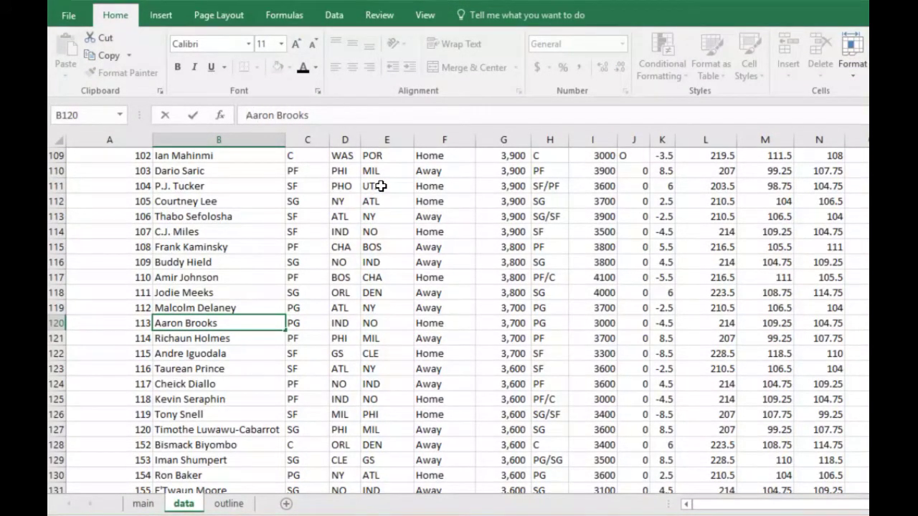
left_click(228, 307)
left_click(153, 504)
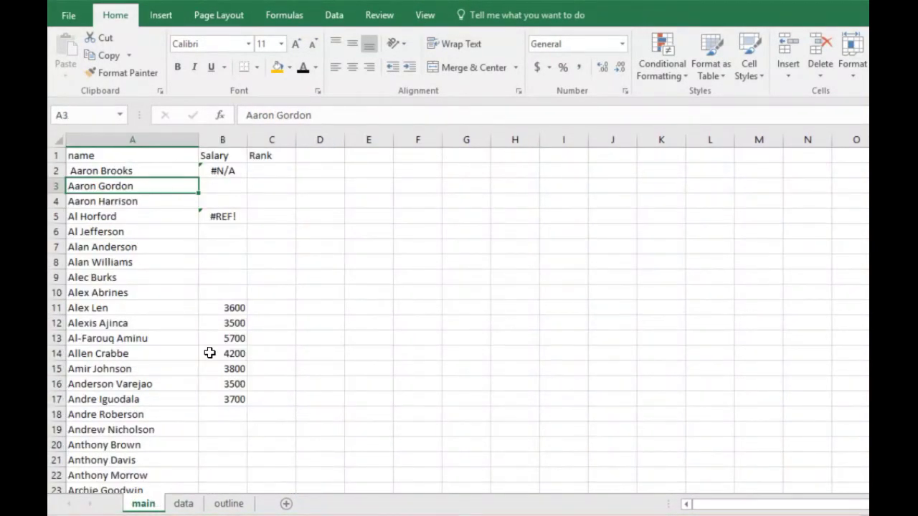
left_click(183, 504)
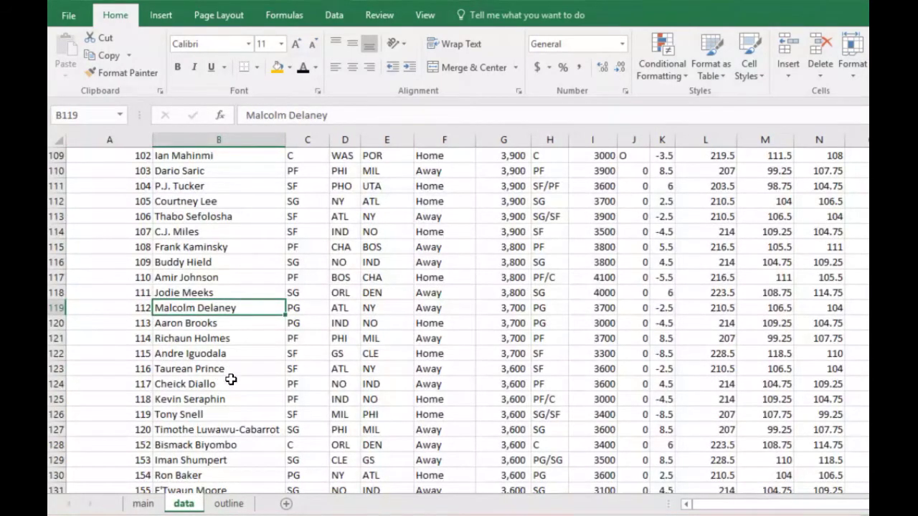
left_click(143, 504)
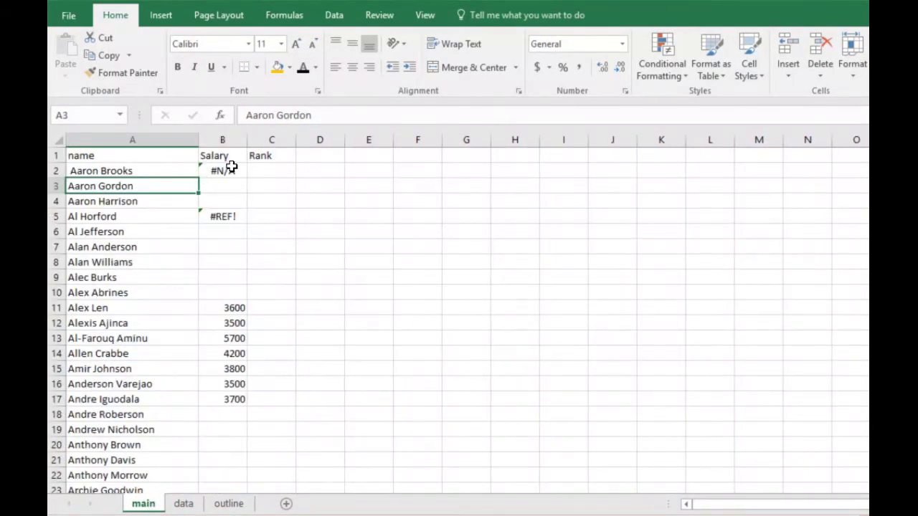
Wrap A2 in TRIM in B2's lookup so it returns 3700, then inspect A5
left_click(155, 170)
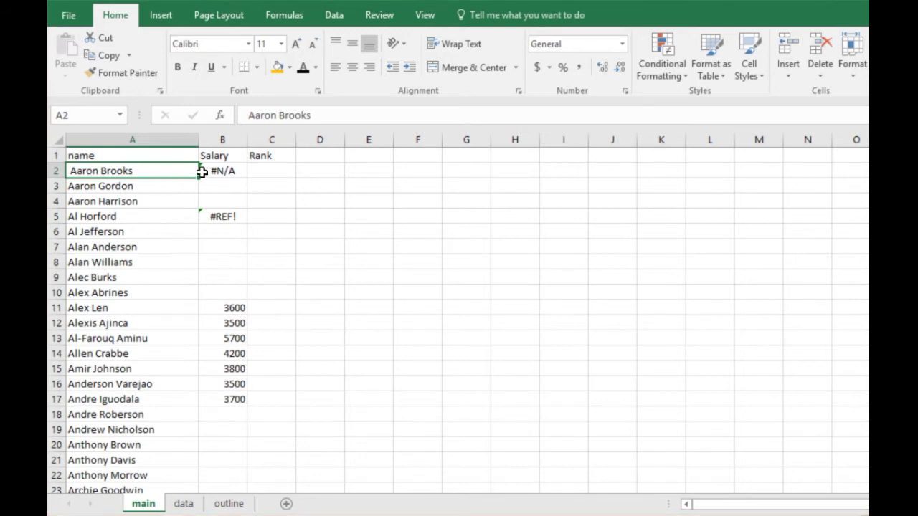
left_click(229, 170)
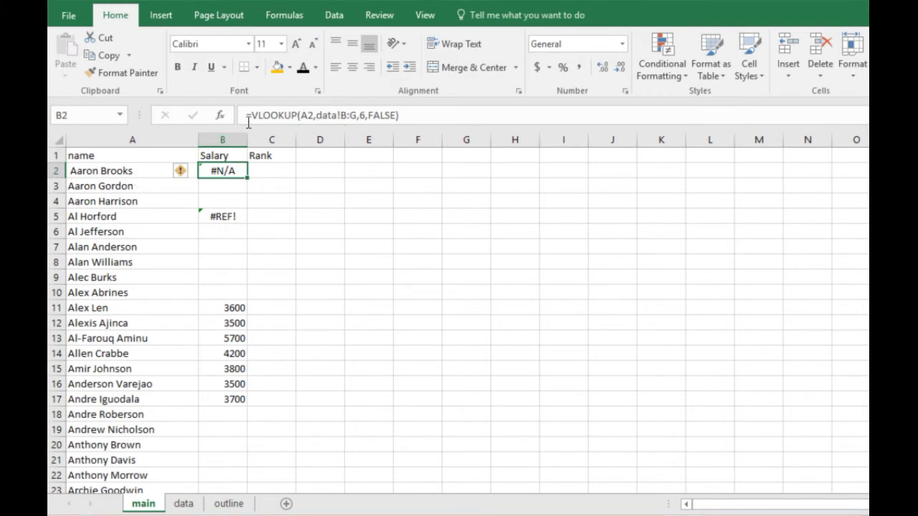
left_click(301, 116)
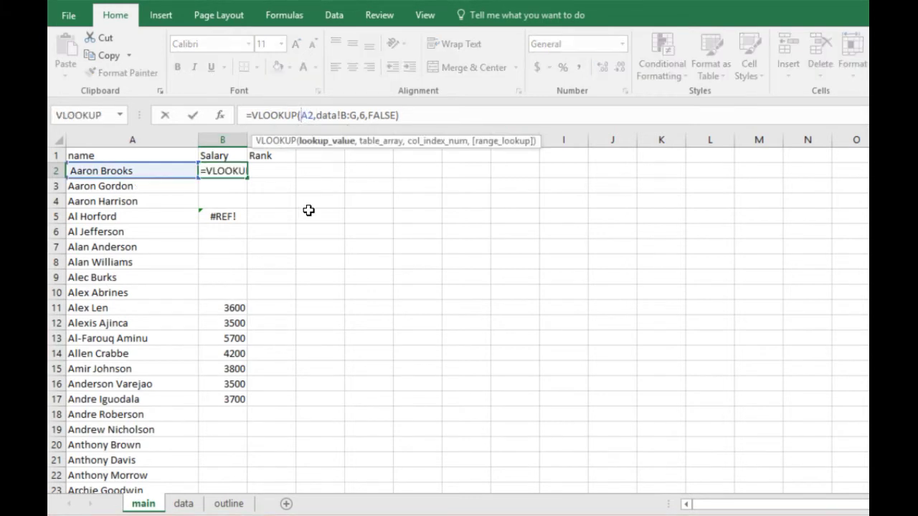
type("trim(")
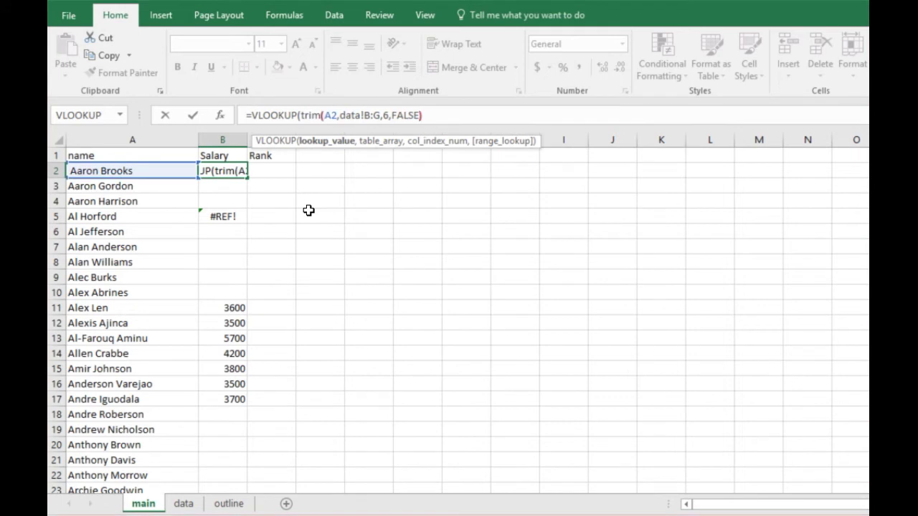
key("Right")
key("Right")
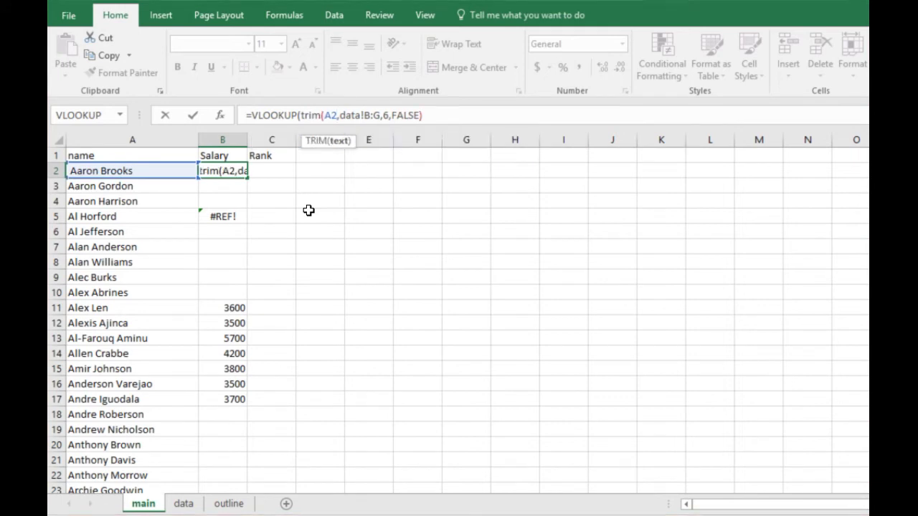
type(")")
key("Return")
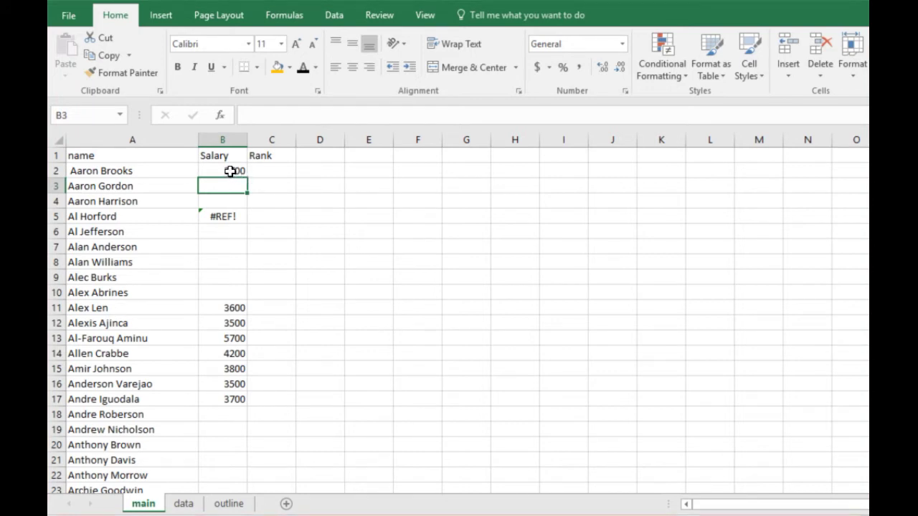
left_click(231, 170)
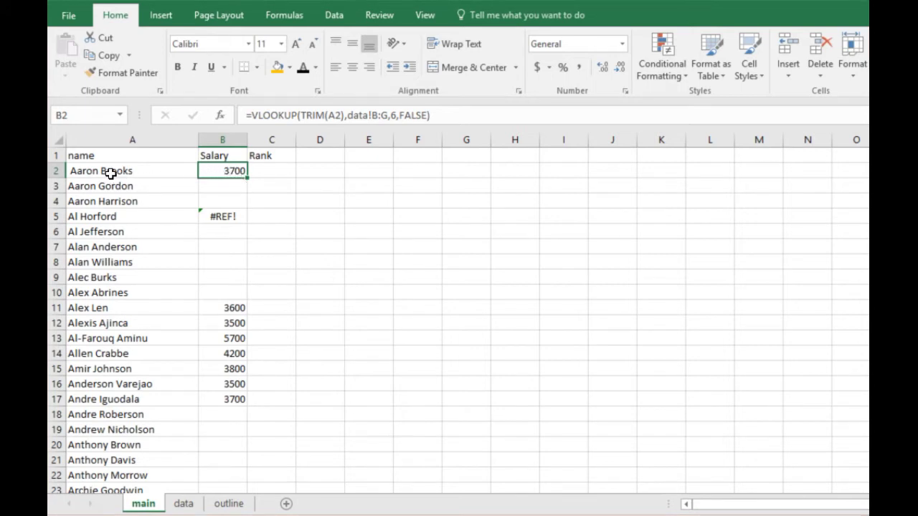
left_click(149, 218)
left_click(219, 216)
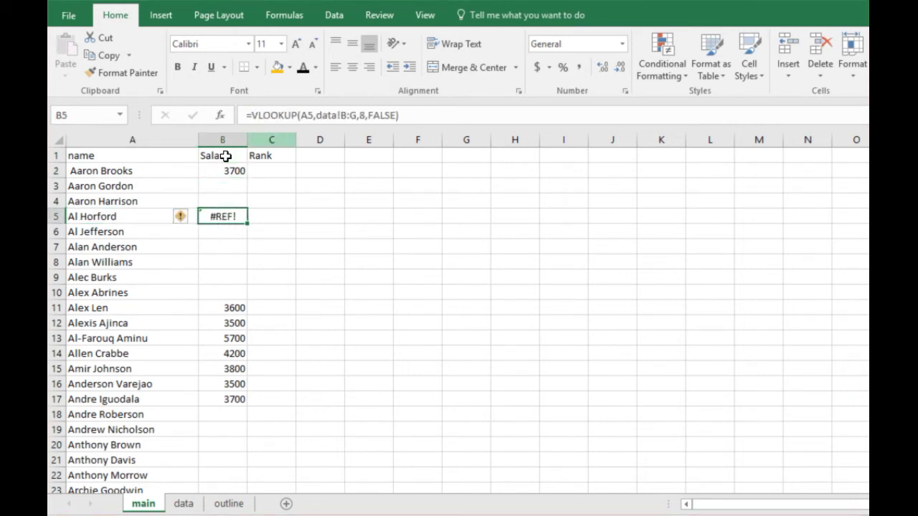
left_click(138, 211)
left_click(310, 115)
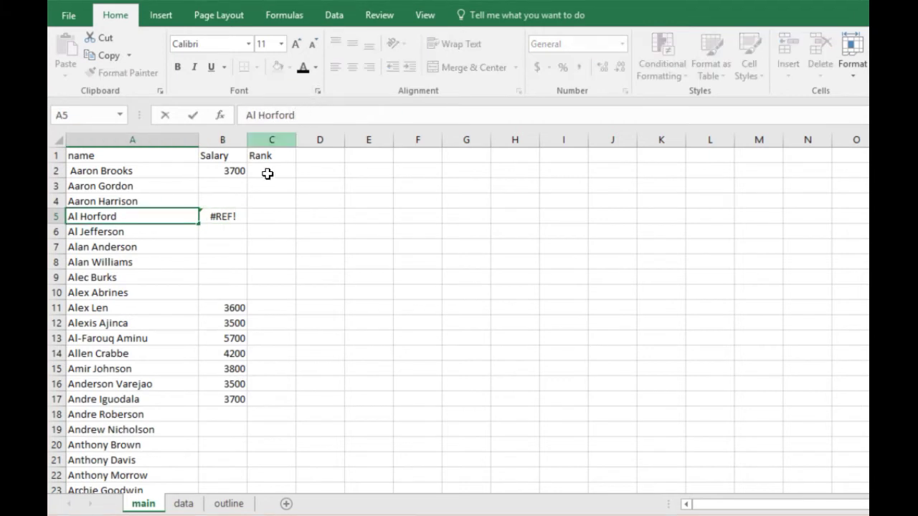
left_click(225, 217)
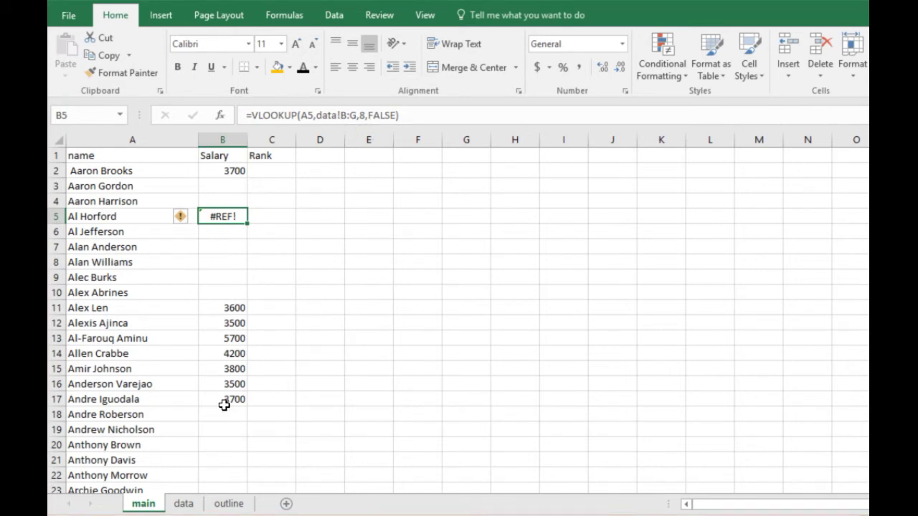
left_click(183, 503)
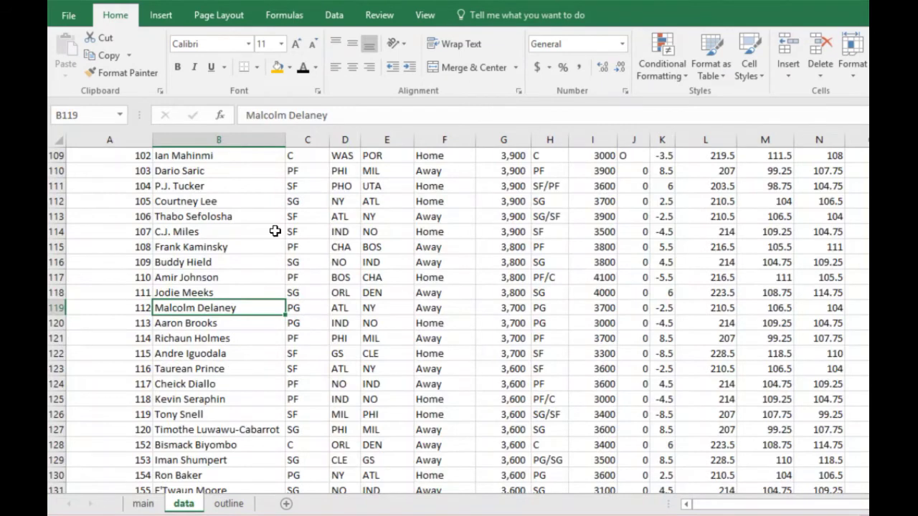
left_click(219, 139)
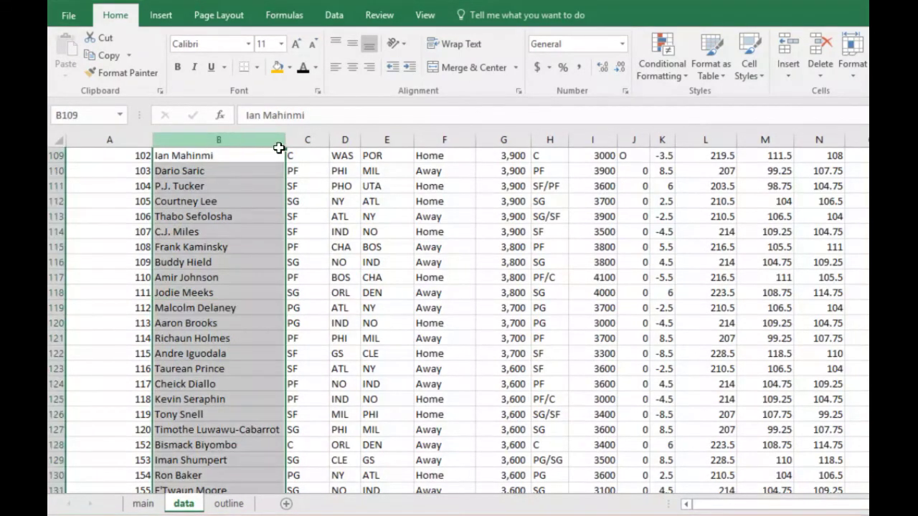
left_click(307, 139)
left_click(345, 139)
left_click(388, 139)
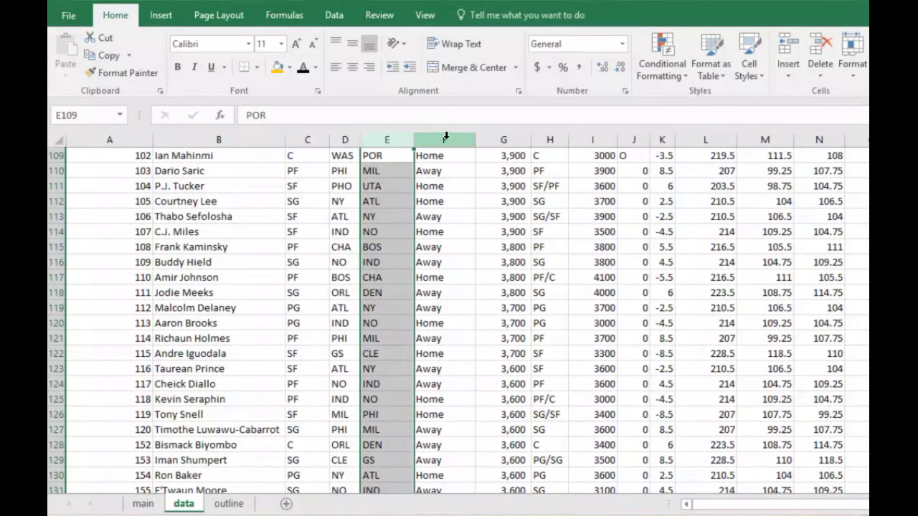
left_click(444, 139)
left_click(504, 139)
left_click(550, 140)
left_click(587, 138)
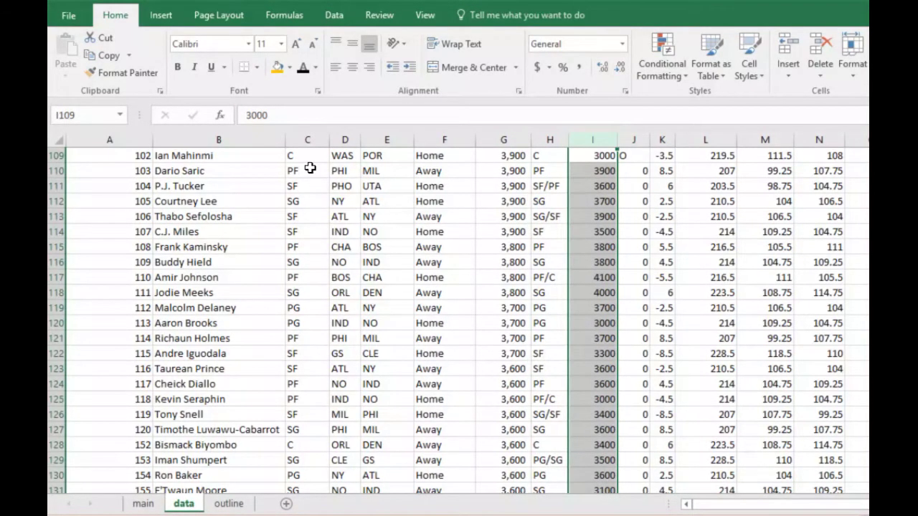
left_click(227, 142)
left_click_drag(228, 142, 509, 138)
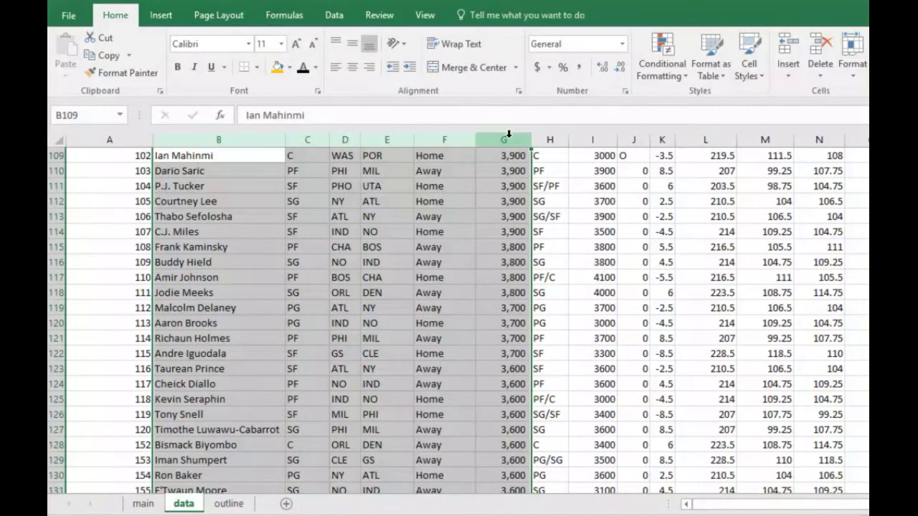
left_click(146, 502)
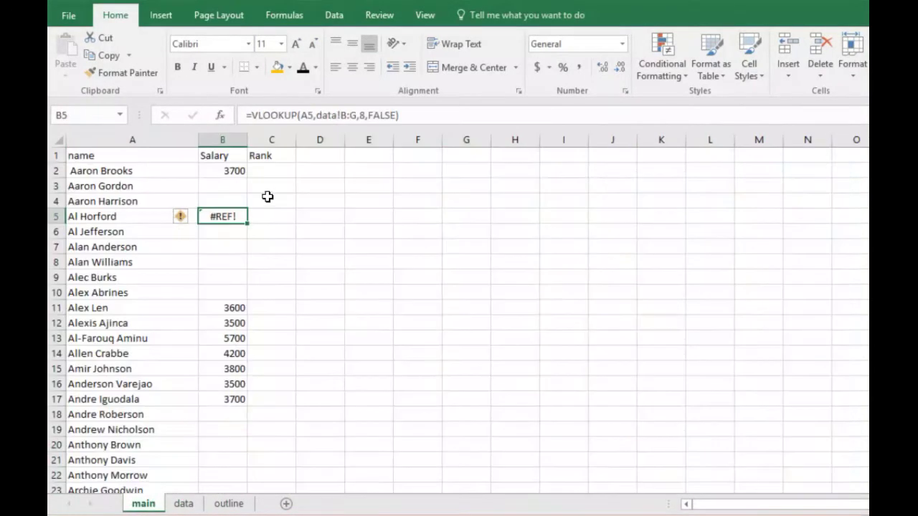
Change B5's column index from 8 to 6 so it returns 7300
left_click(366, 118)
key("BackSpace")
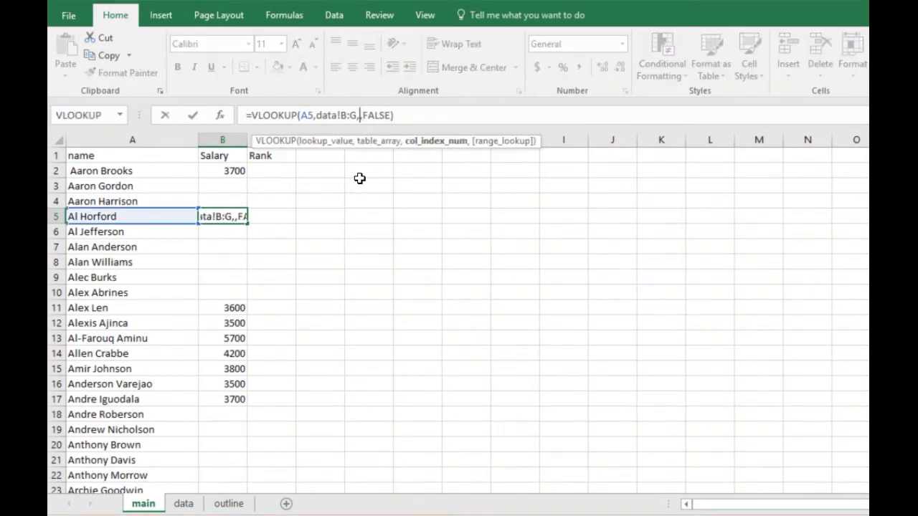
type("6")
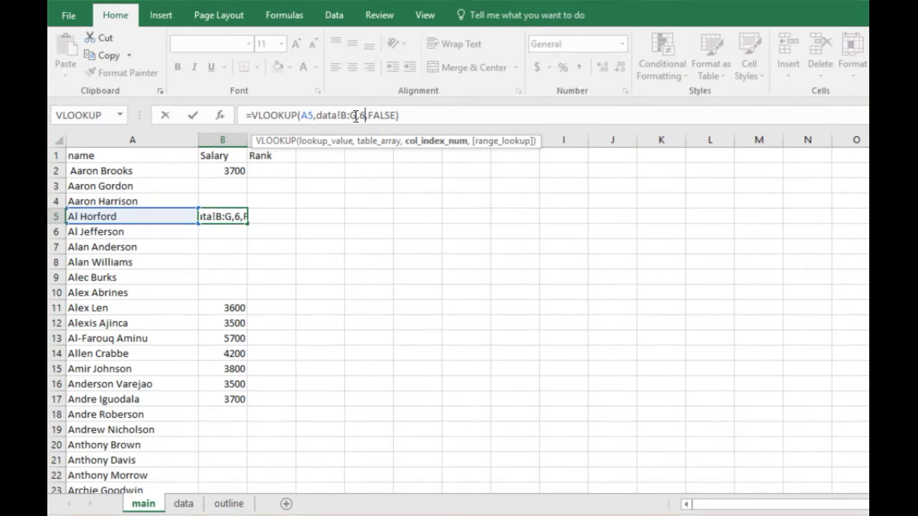
key("Return")
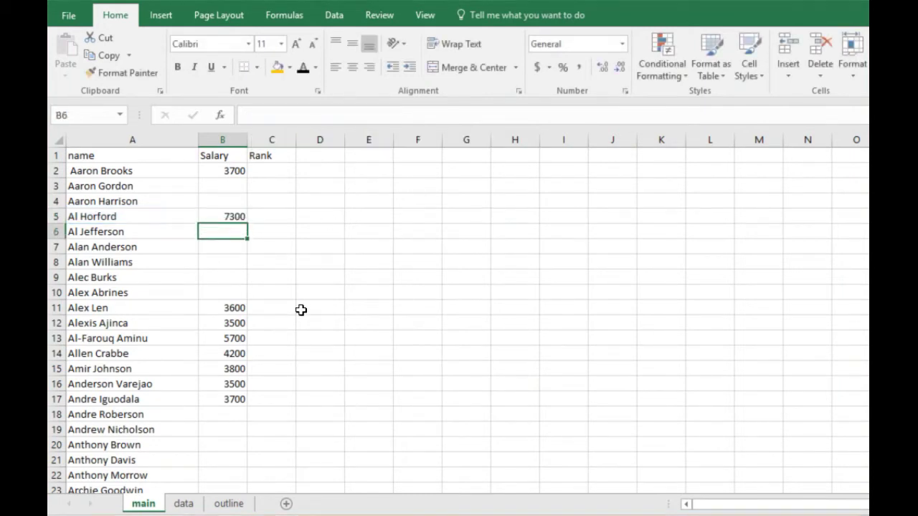
left_click(226, 217)
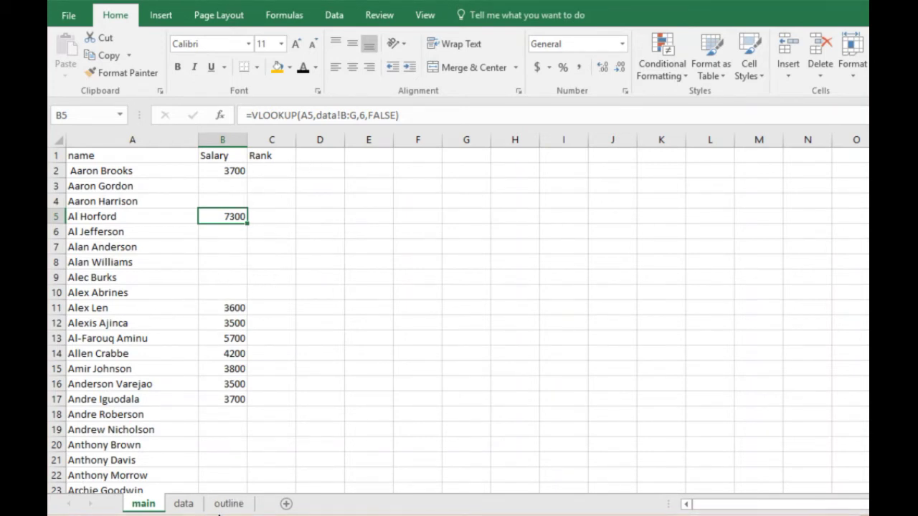
left_click(229, 504)
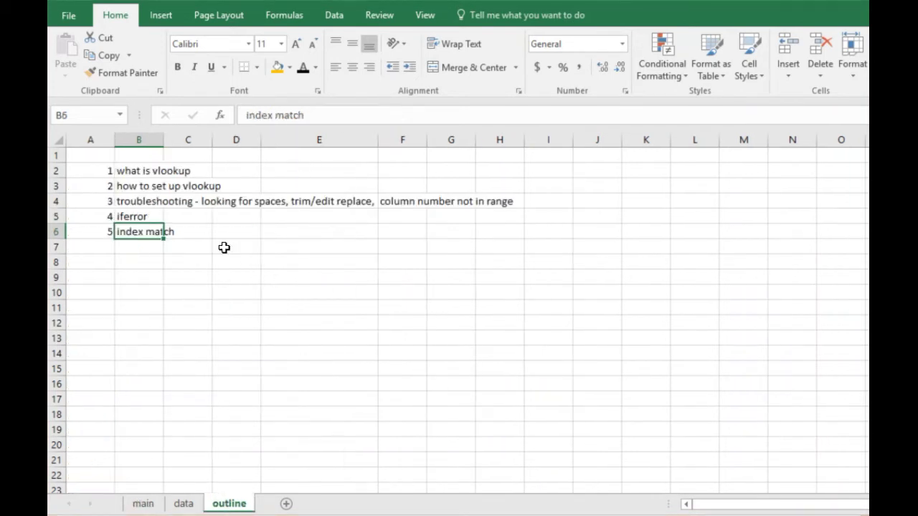
left_click(143, 218)
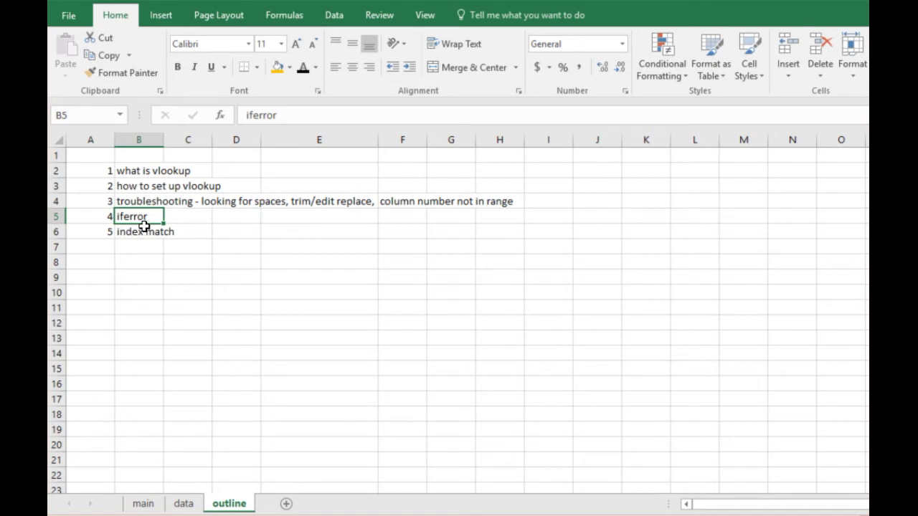
left_click(143, 503)
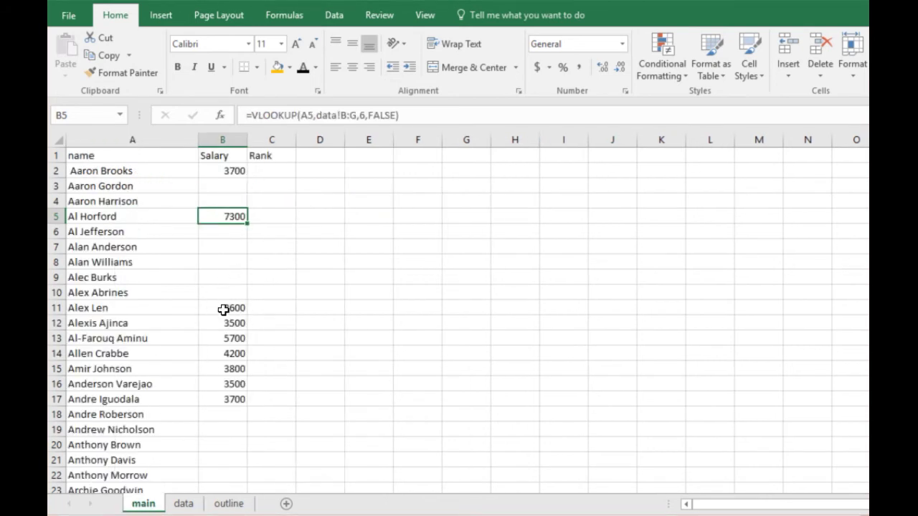
Replace the name in A11 with a player name that isn't in the data sheet
left_click(134, 308)
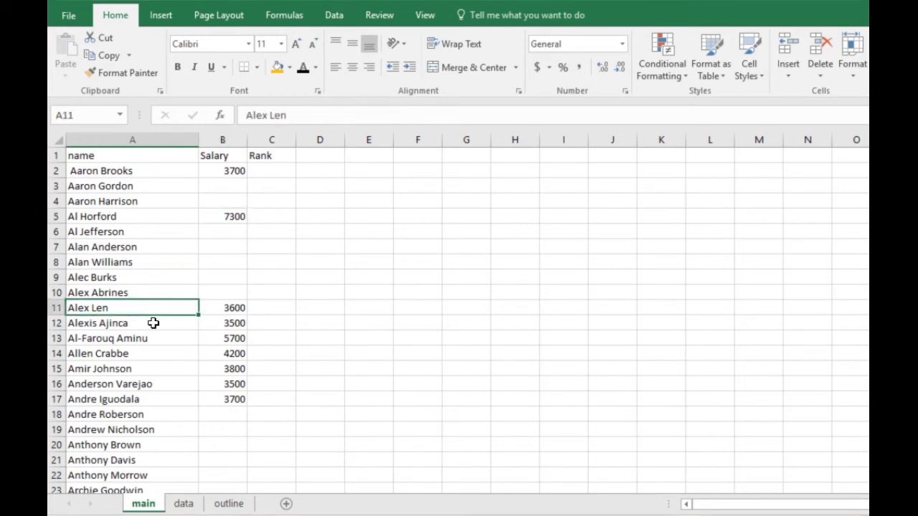
type("ma")
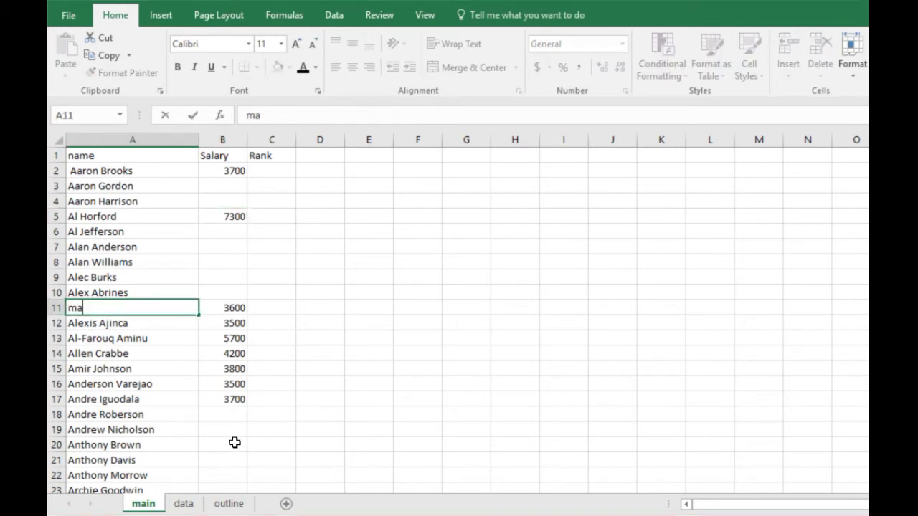
type("gic johnson")
key("Return")
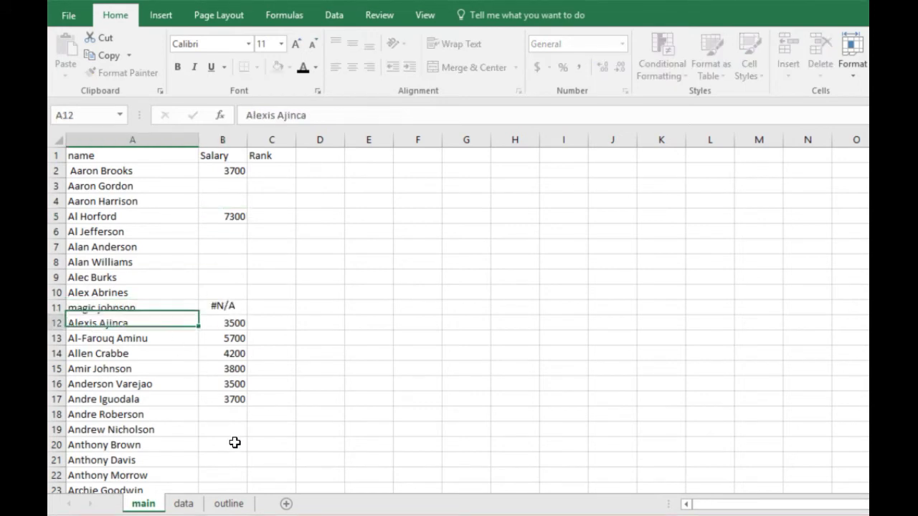
left_click(136, 308)
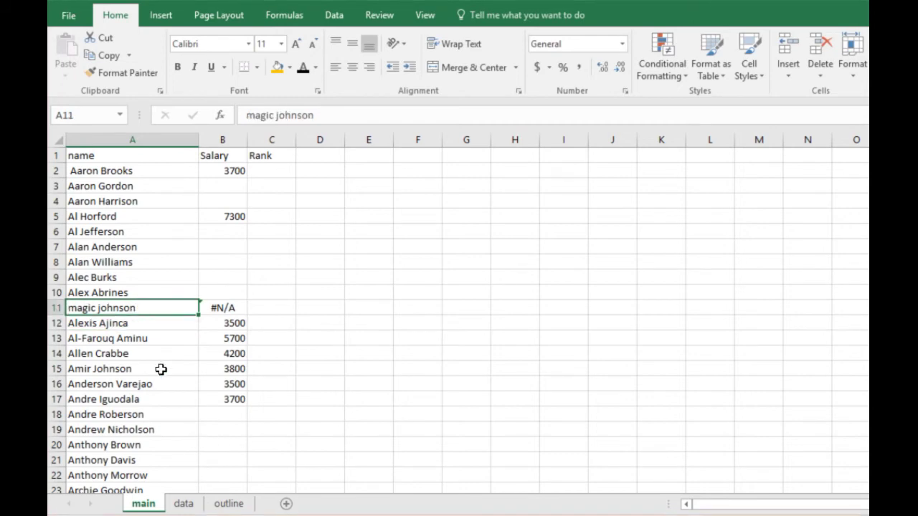
Check the data sheet and confirm B11's VLOOKUP now returns #N/A, then select its formula
left_click(181, 503)
left_click(142, 505)
left_click(133, 317)
left_click(134, 310)
left_click(237, 323)
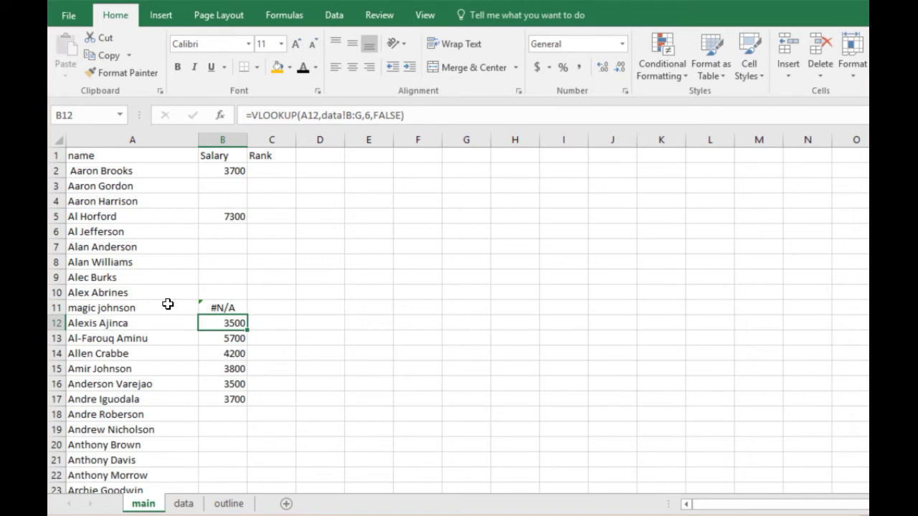
left_click(225, 308)
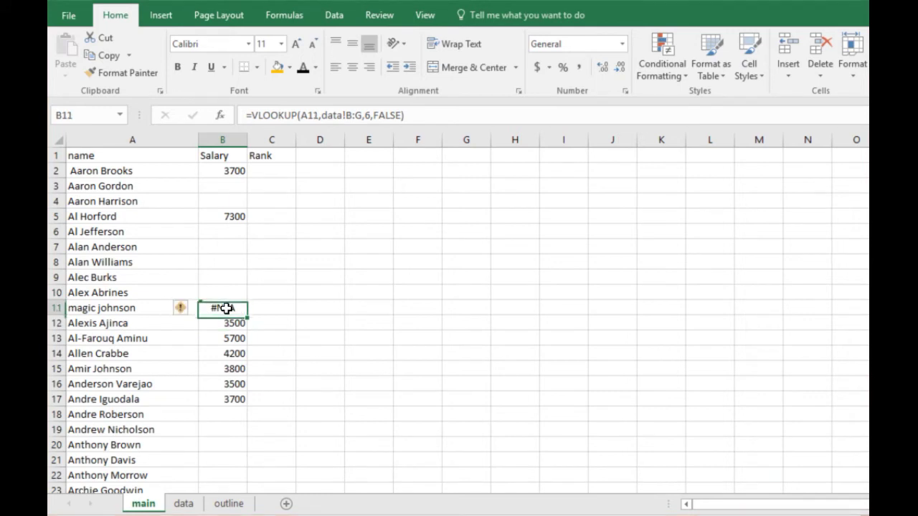
left_click(252, 115)
Make B11 read =IFERROR(VLOOKUP(A11,data!B:G,6,FALSE),0) so the missing name shows 0
type("iferror")
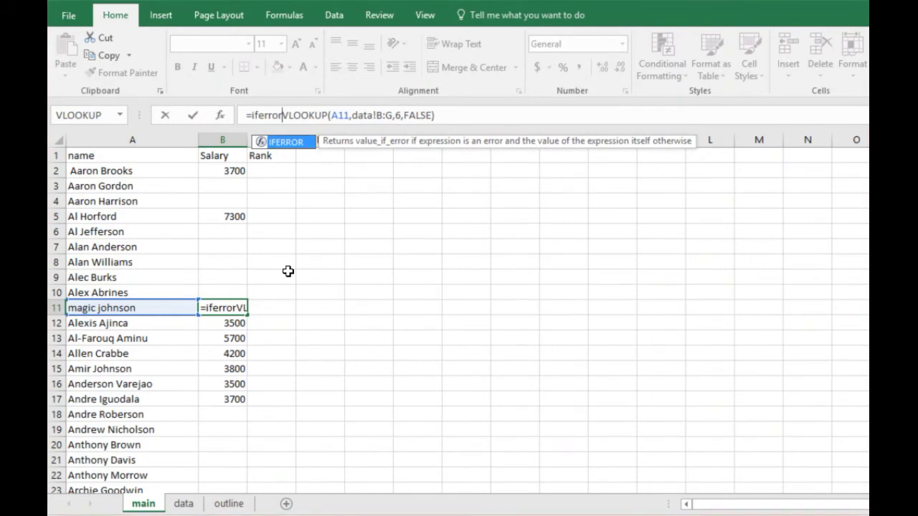
type("(")
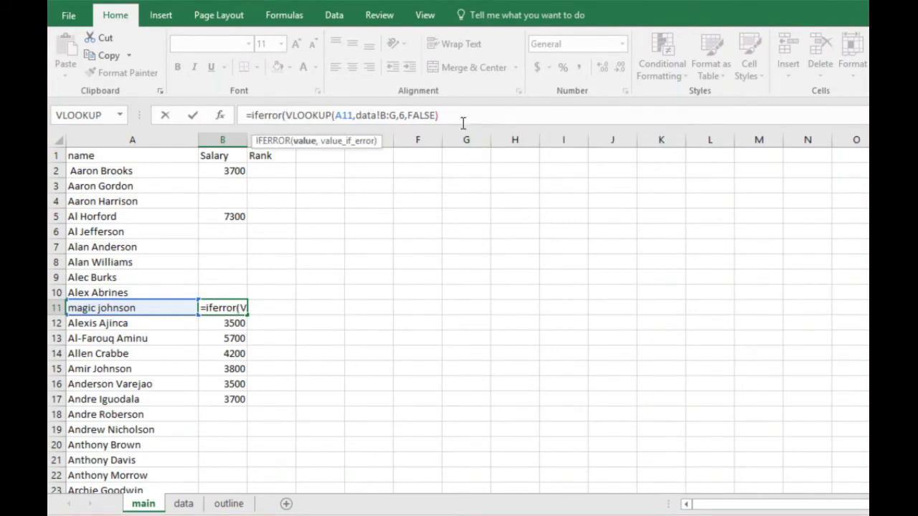
key("Return")
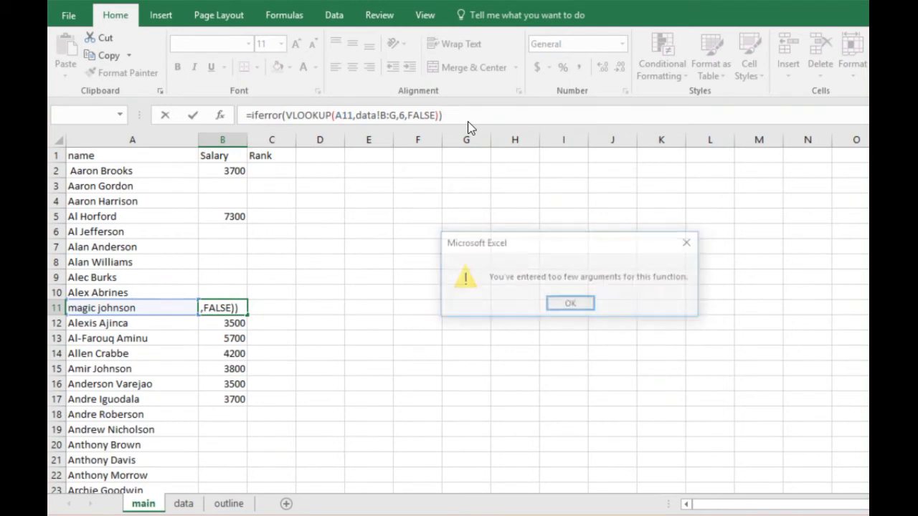
key("Return")
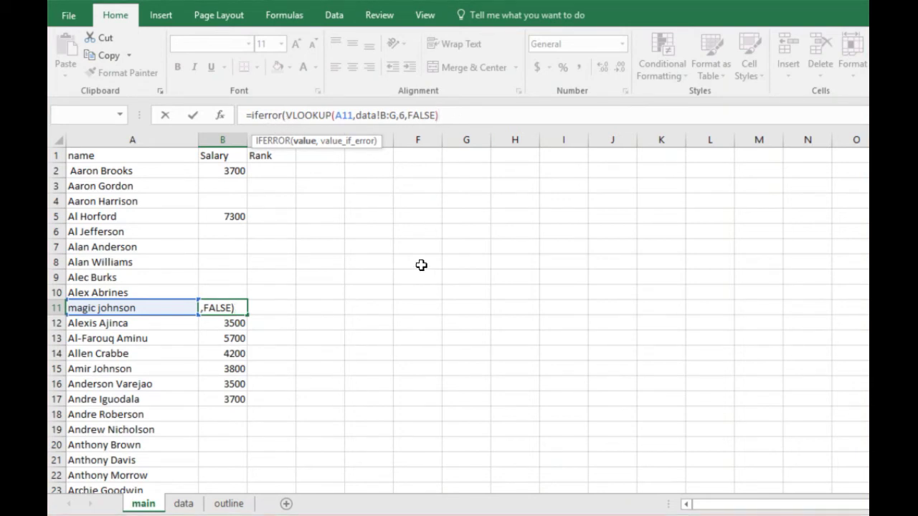
type(",0")
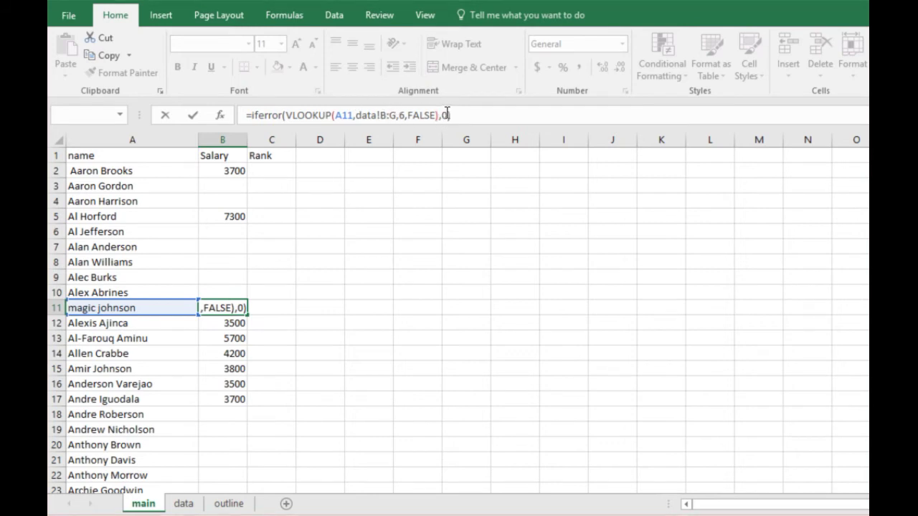
key("BackSpace")
type("\"ERRO")
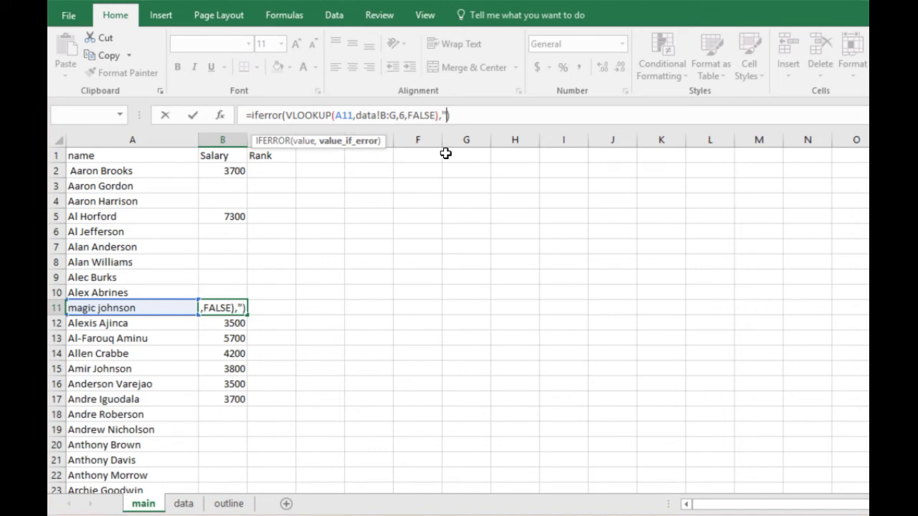
type("R\"")
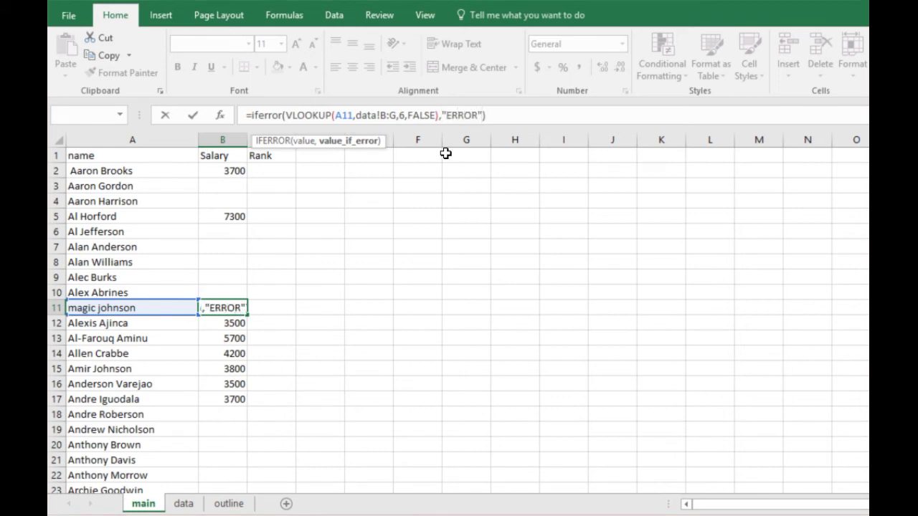
key("BackSpace")
key("BackSpace")
key("BackSpace")
key("BackSpace")
key("BackSpace")
key("BackSpace")
key("BackSpace")
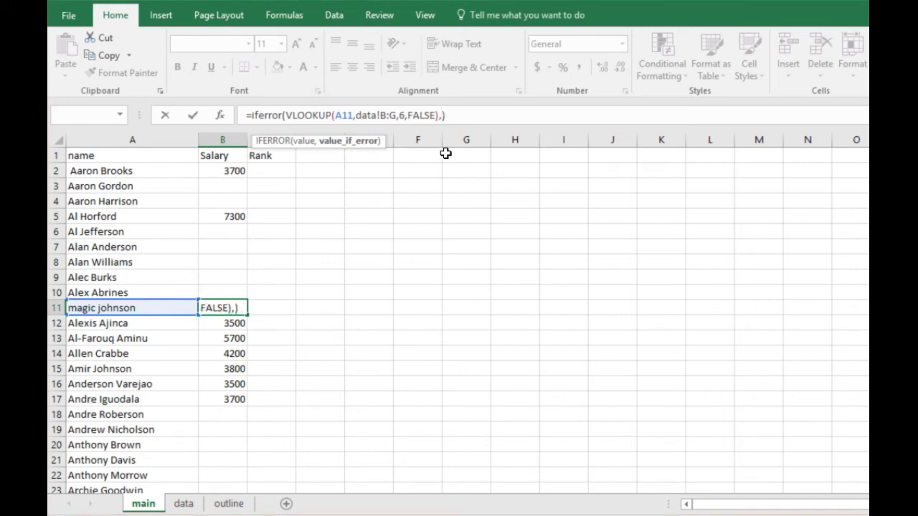
type("0")
key("Return")
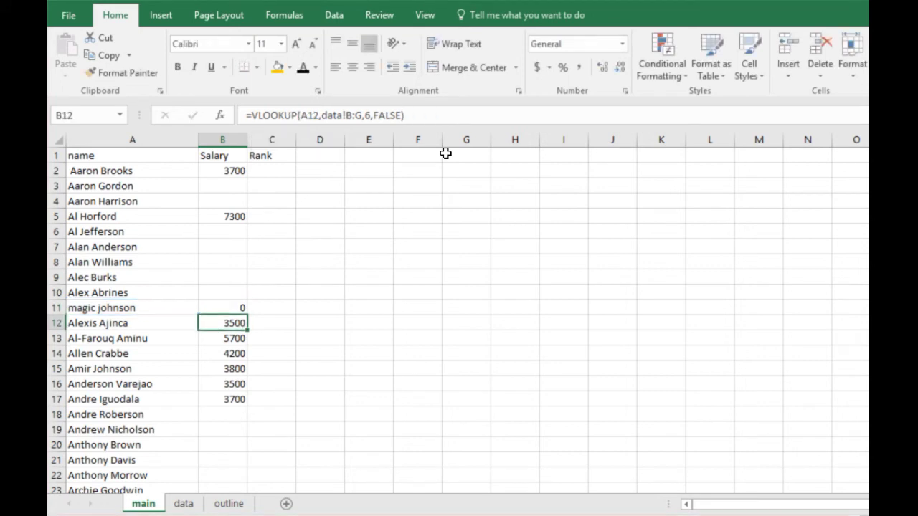
left_click(226, 307)
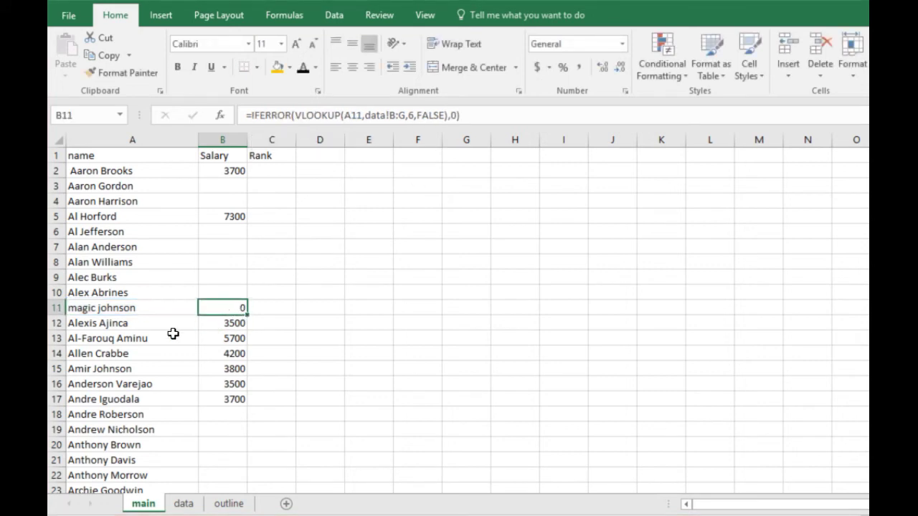
Overwrite the name in A12 with ddd
left_click(129, 323)
type("ddd")
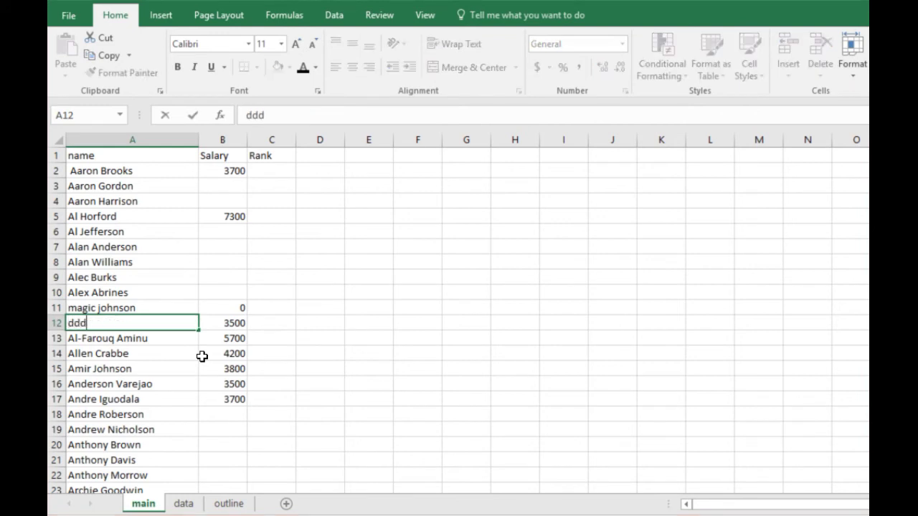
key("Return")
left_click(148, 320)
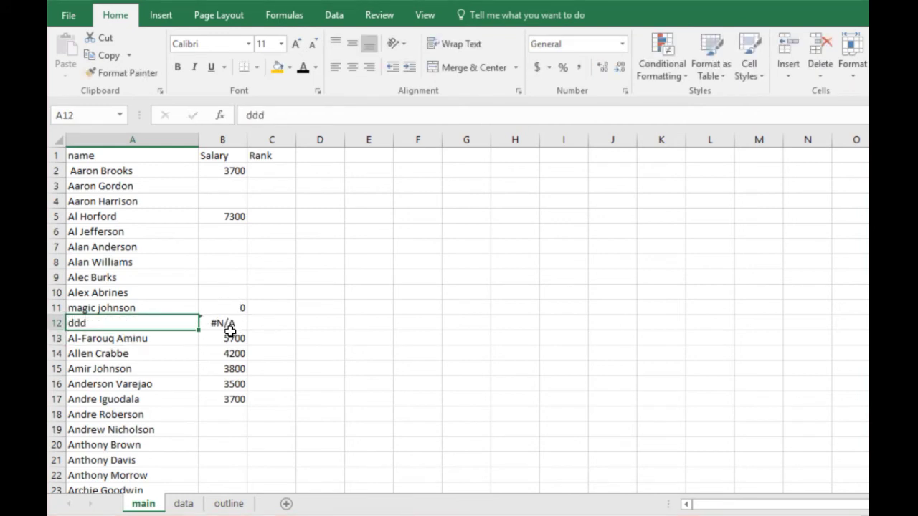
Fill the IFERROR salary formula from B11 down to B15, so B12 shows 0
left_click(240, 310)
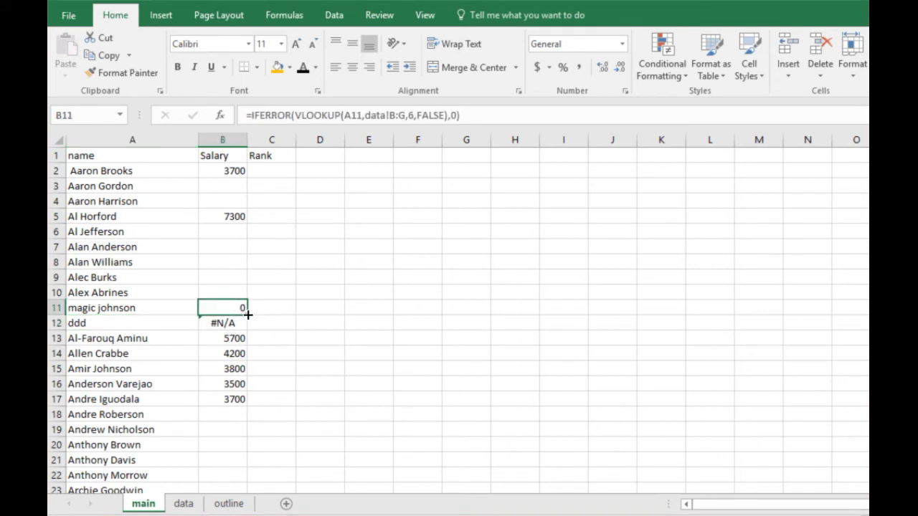
left_click_drag(247, 314, 241, 369)
left_click(238, 319)
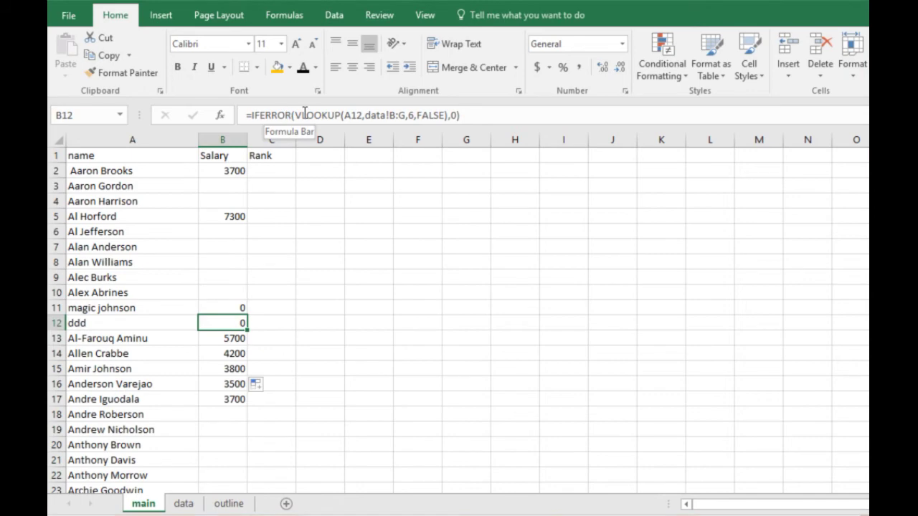
left_click(183, 504)
left_click(229, 504)
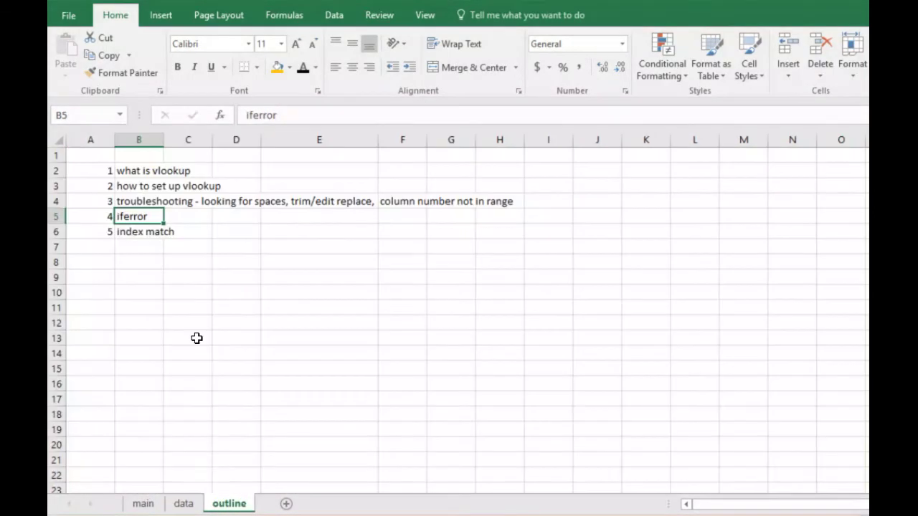
left_click(146, 235)
left_click(143, 505)
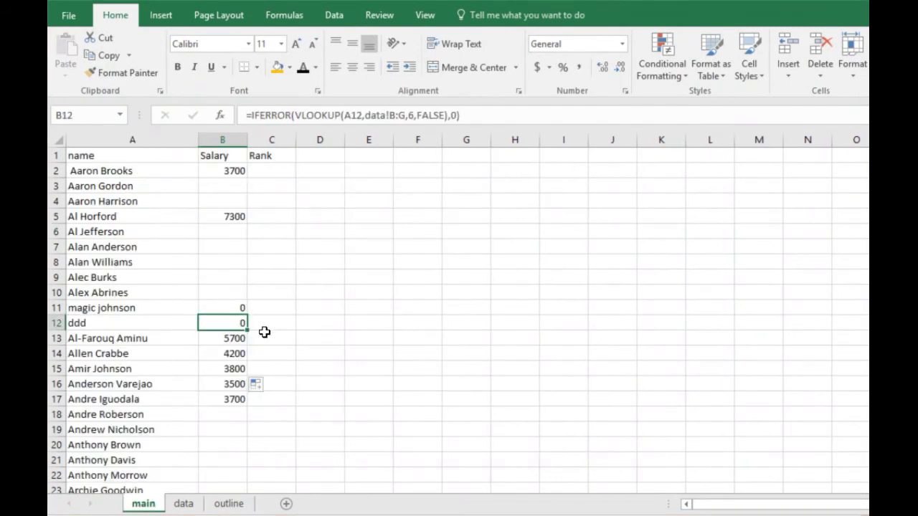
left_click(270, 171)
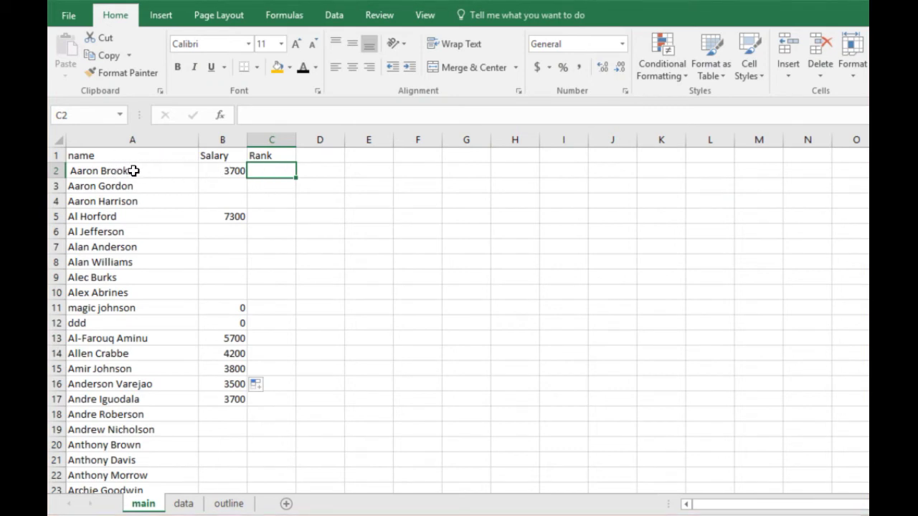
left_click(184, 503)
left_click(224, 159)
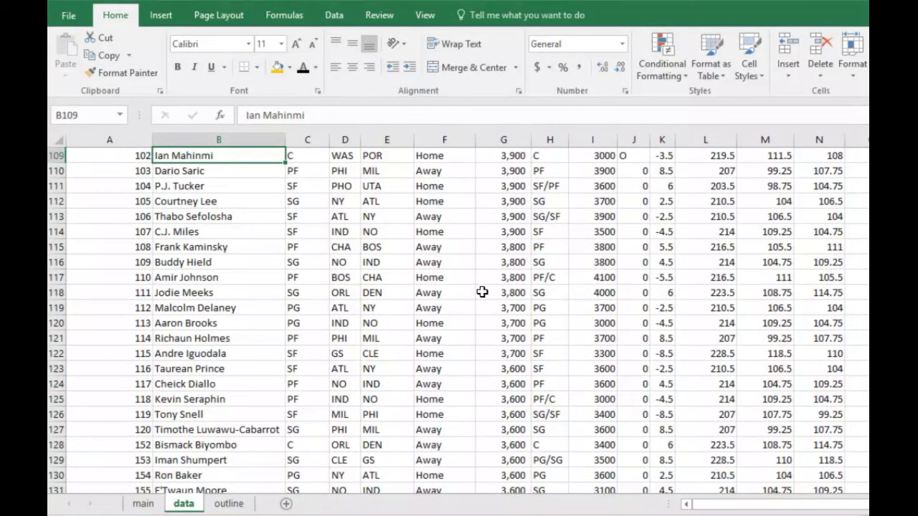
left_click_drag(237, 216, 228, 168)
left_click(227, 170)
left_click(207, 232)
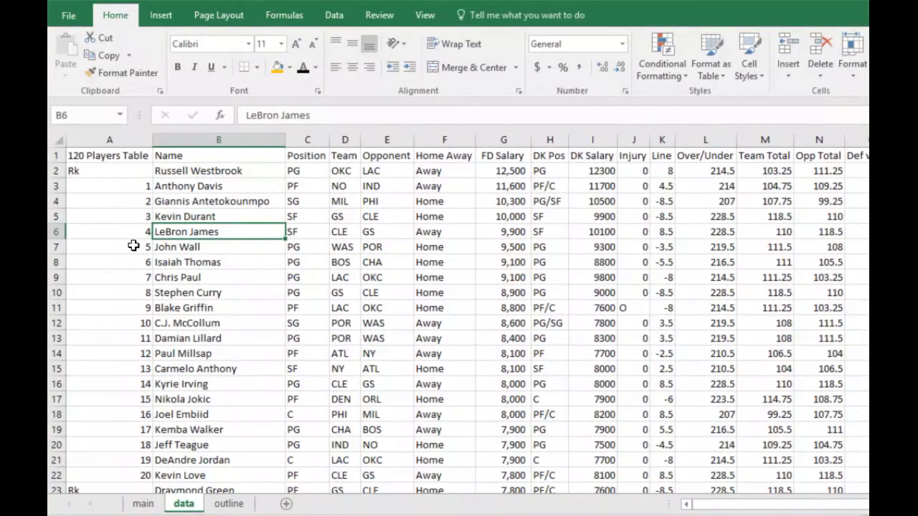
left_click(109, 140)
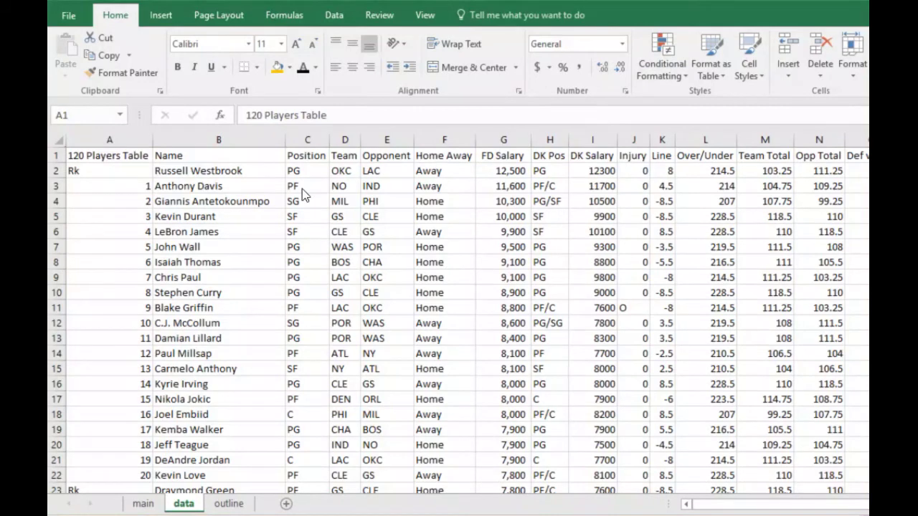
left_click(203, 184)
left_click(222, 168)
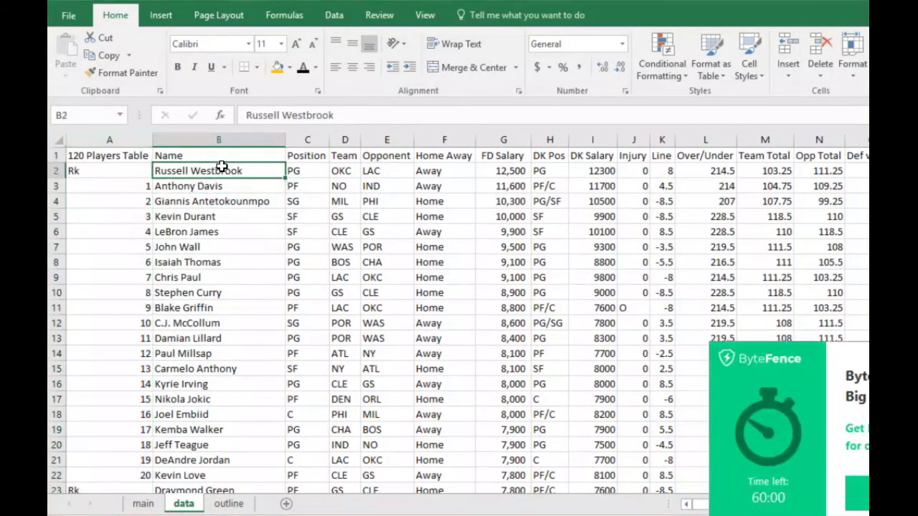
left_click(705, 377)
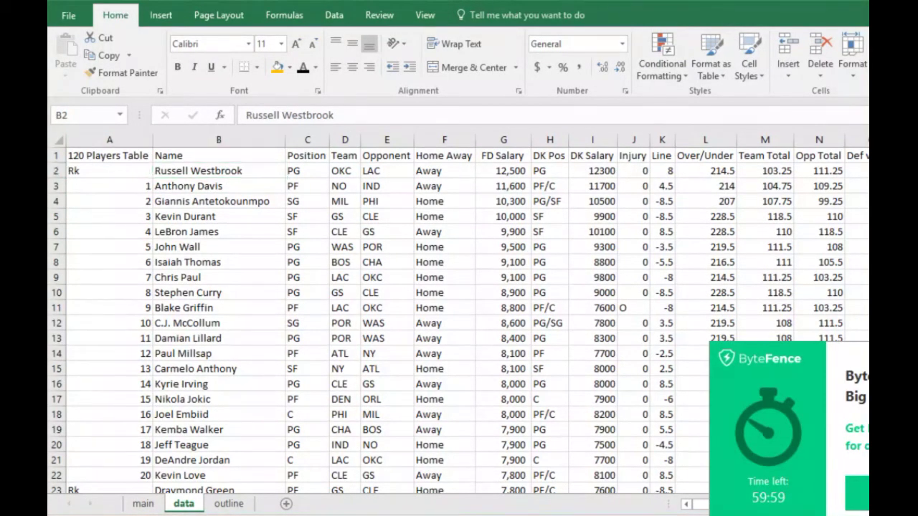
left_click(253, 232)
left_click(211, 173)
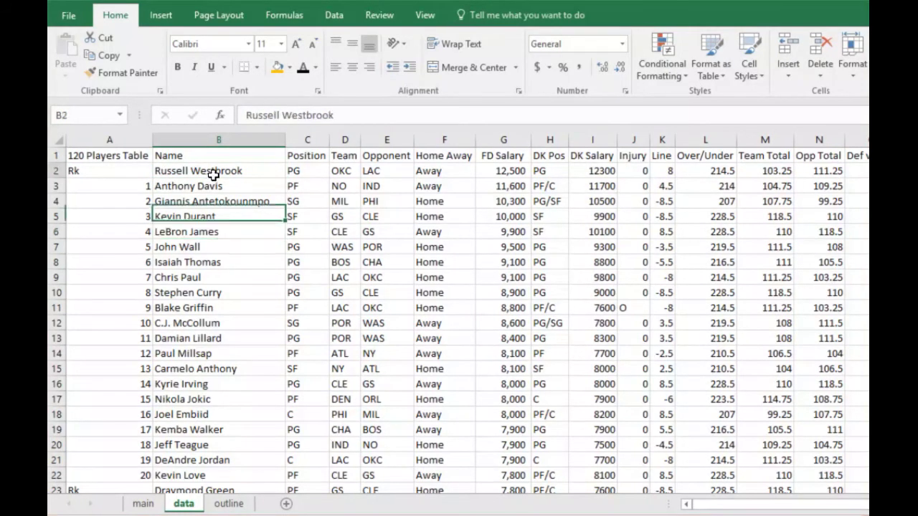
left_click(144, 504)
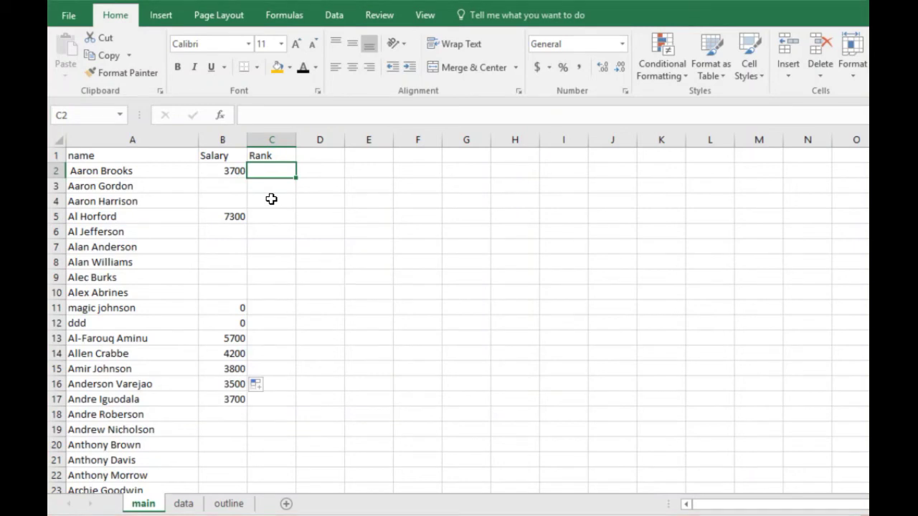
Enter =INDEX(data!A:A,MATCH(main!A2,data!B:B,0)) in C2, which currently returns #N/A
type("=inde")
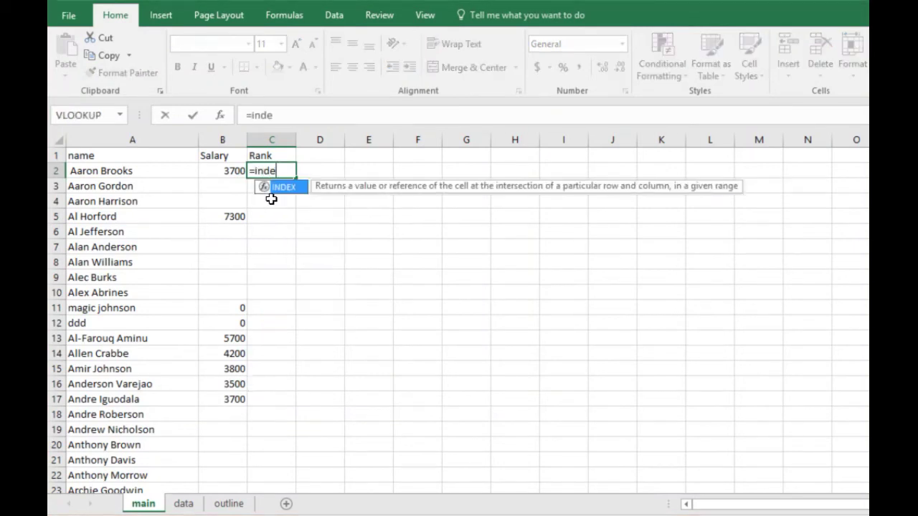
type("x(")
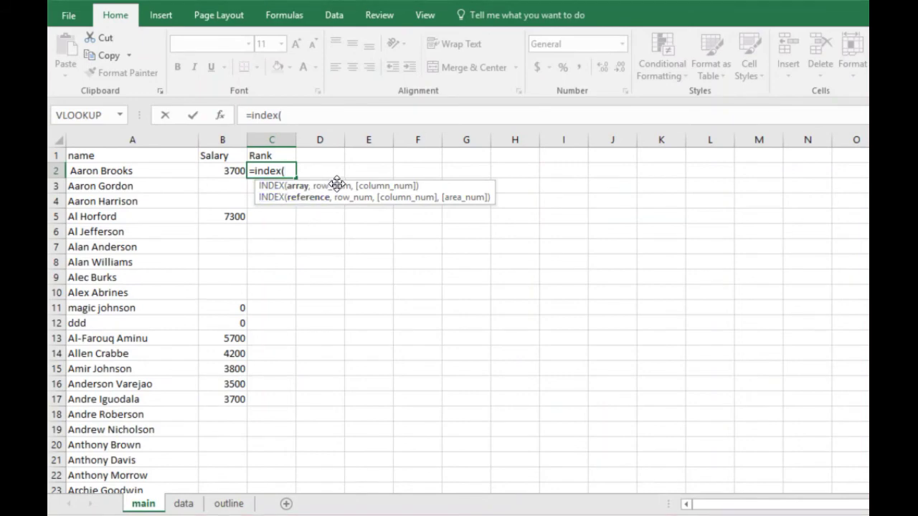
left_click(183, 505)
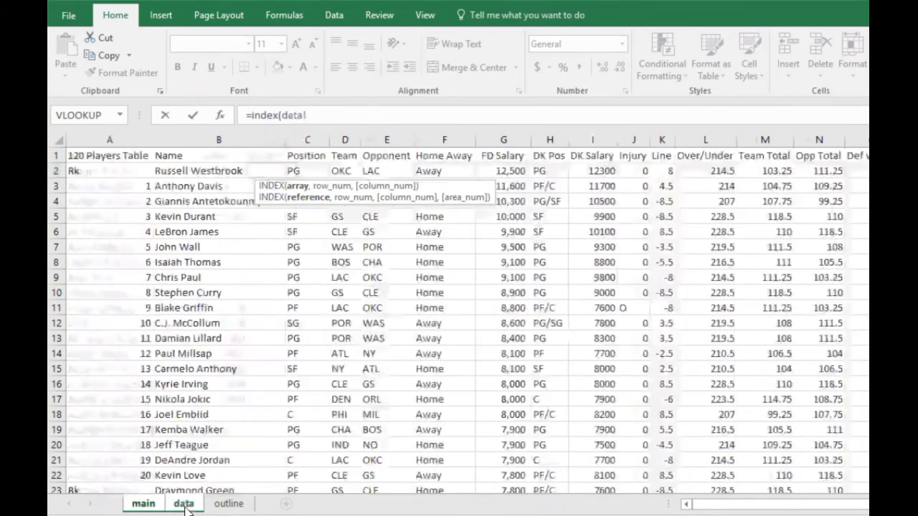
left_click(104, 141)
type(",")
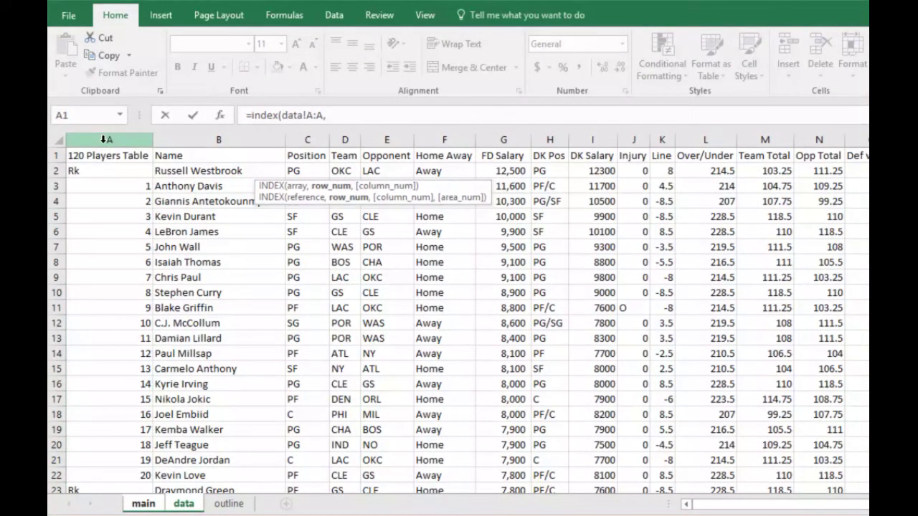
type("match")
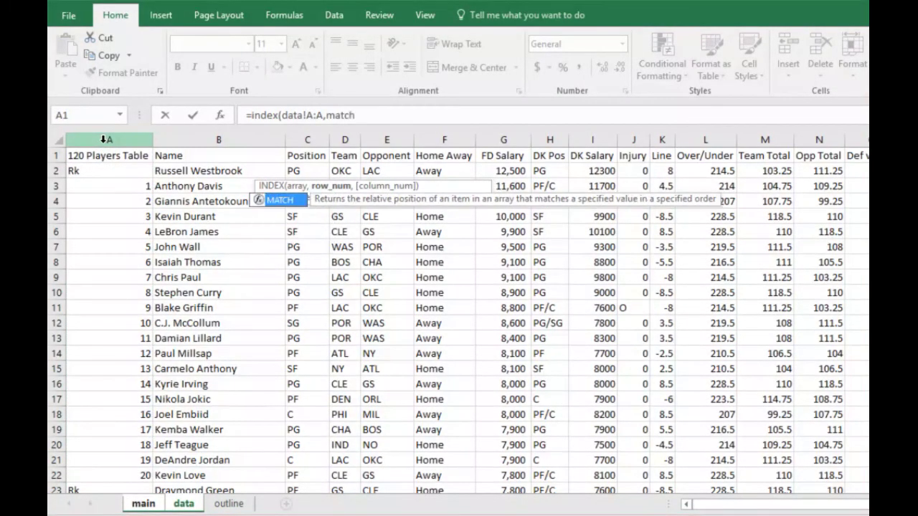
type("(")
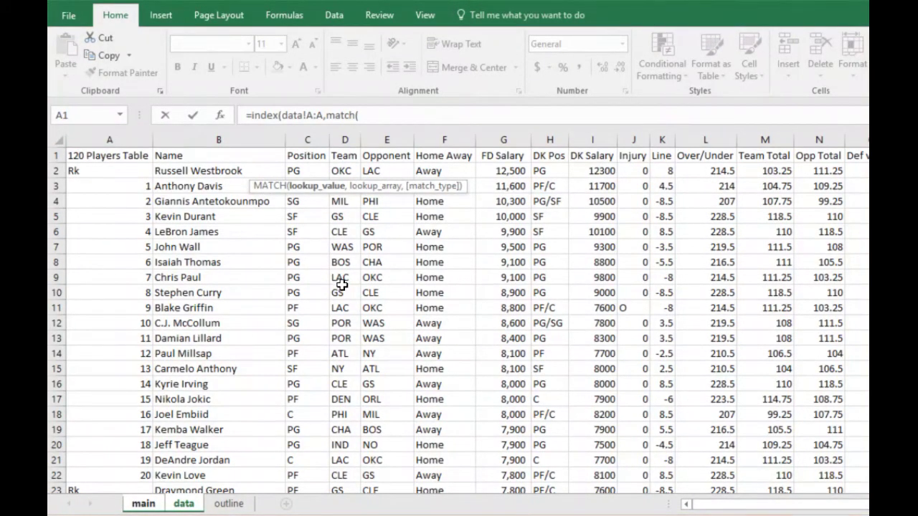
left_click(143, 504)
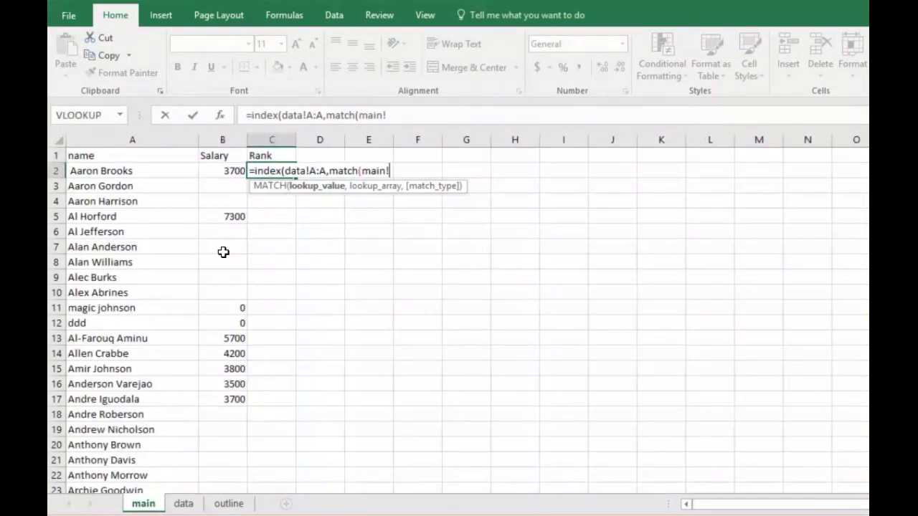
left_click(146, 170)
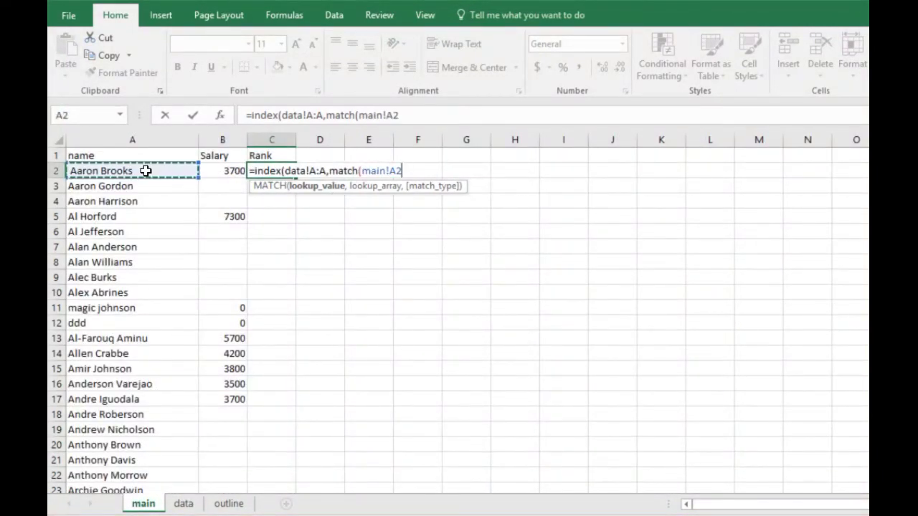
type(",")
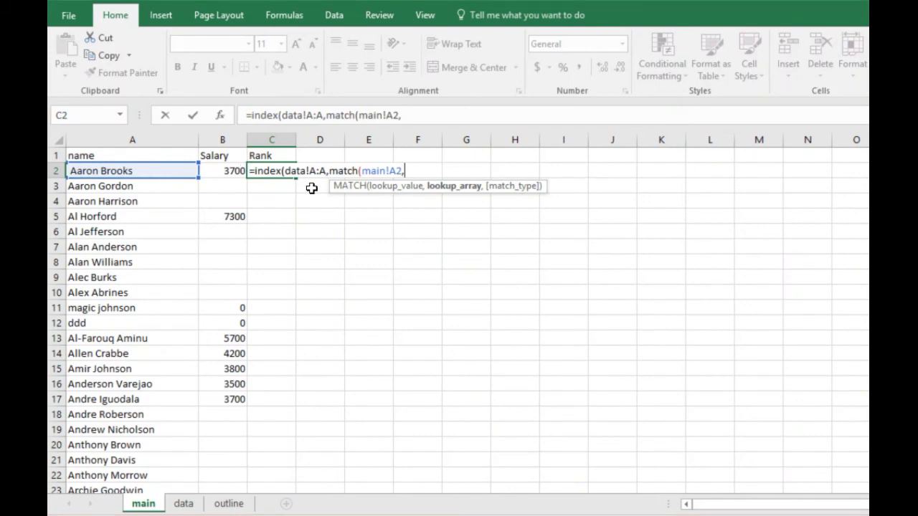
left_click(183, 503)
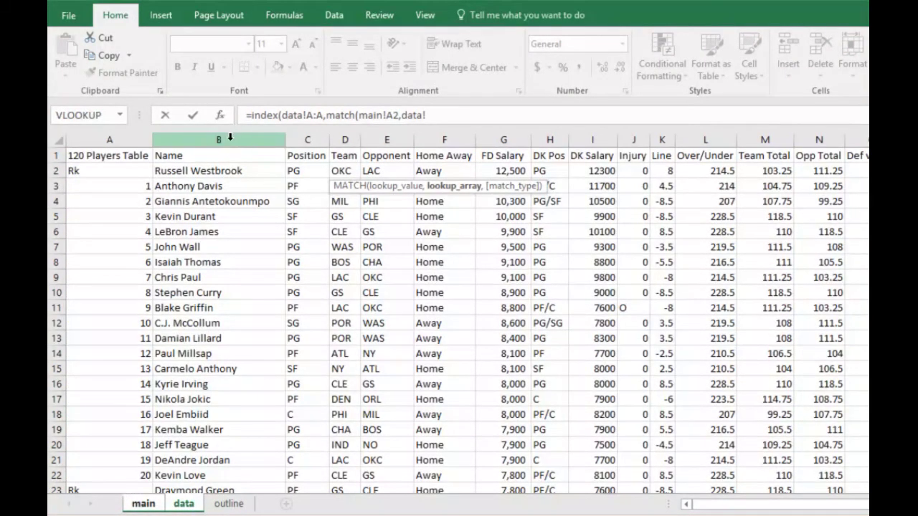
left_click(228, 136)
type(",")
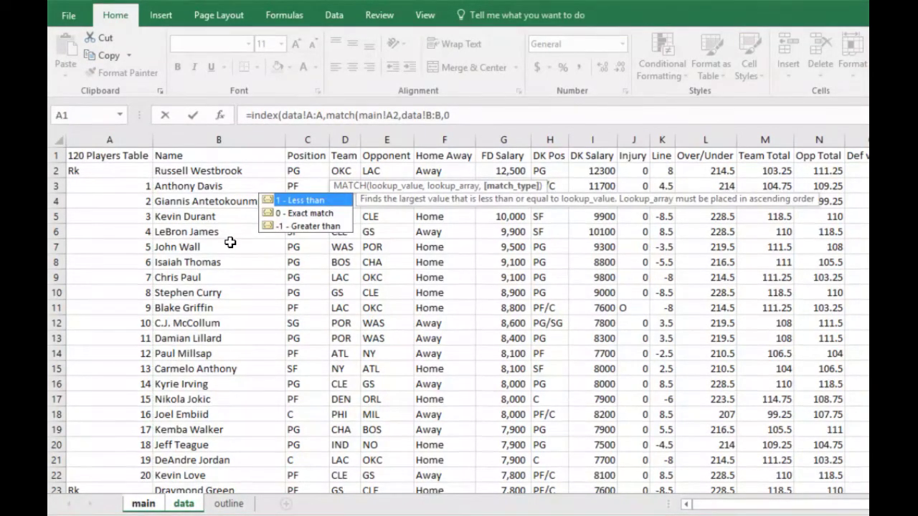
type("0)")
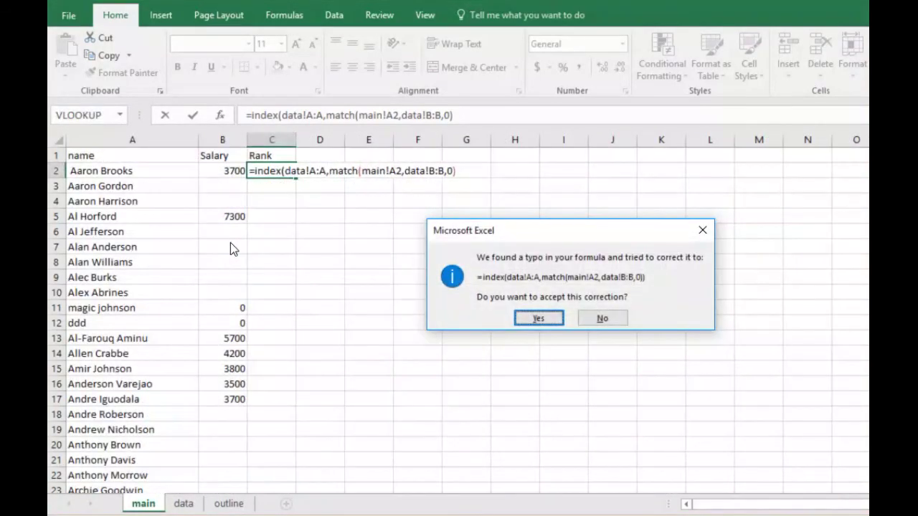
key("Return")
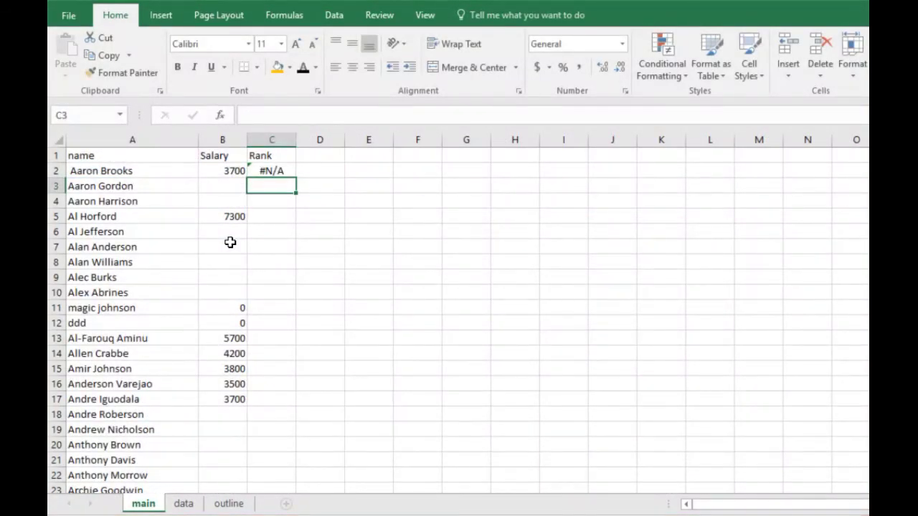
key("Up")
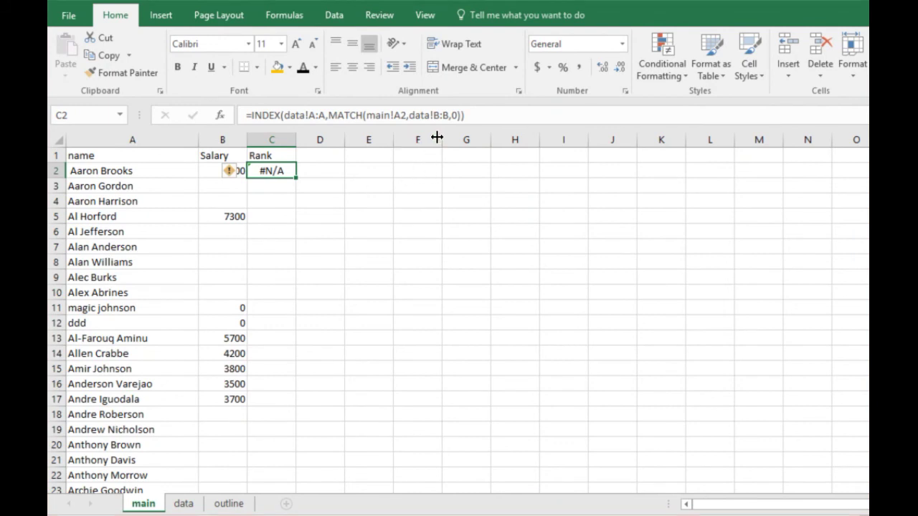
Remove the leading space from the name in A2 so C2 returns rank 113, verifying on the data sheet
left_click(144, 172)
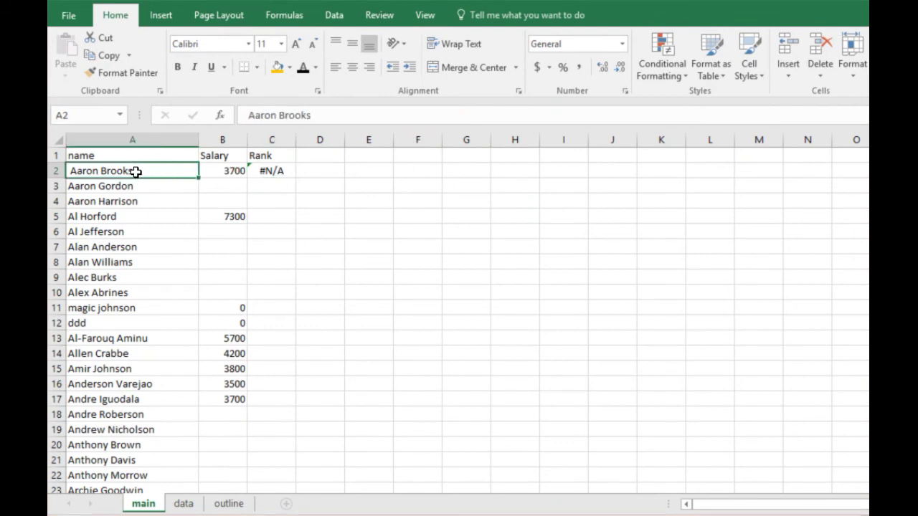
left_click(254, 115)
key("BackSpace")
key("Return")
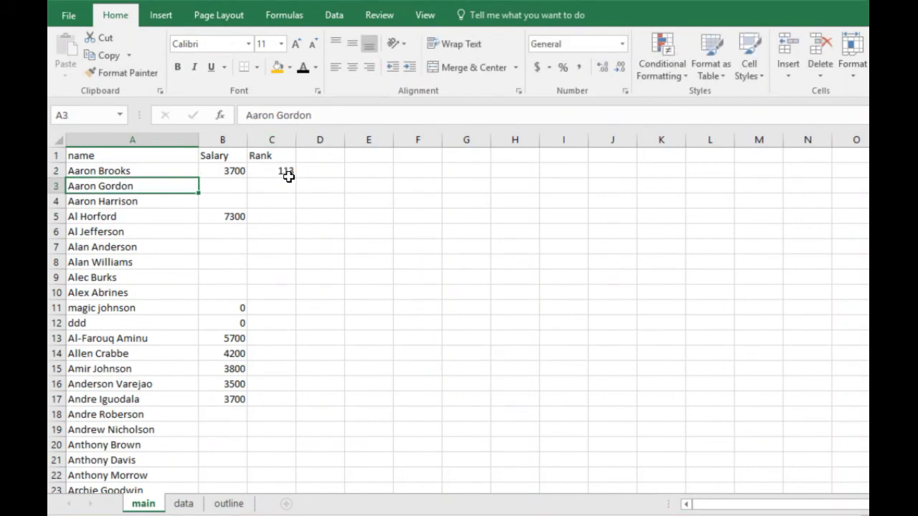
left_click(281, 172)
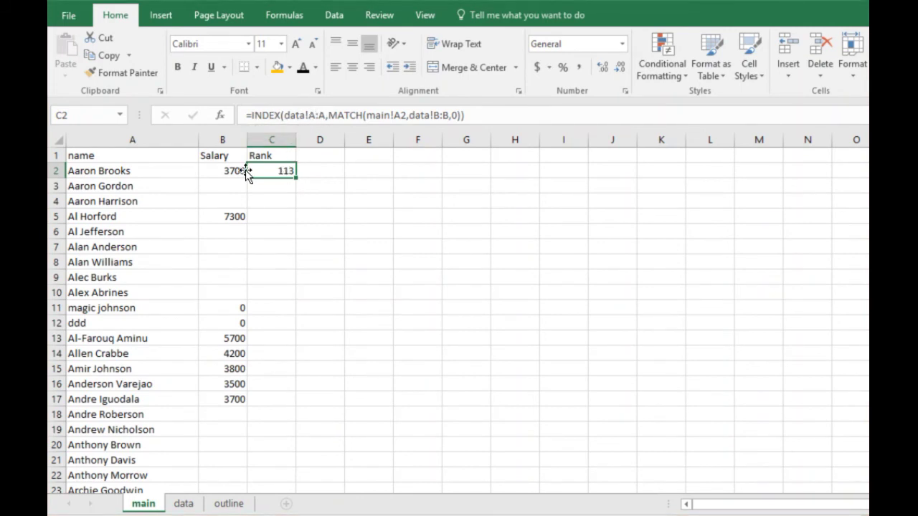
left_click(179, 506)
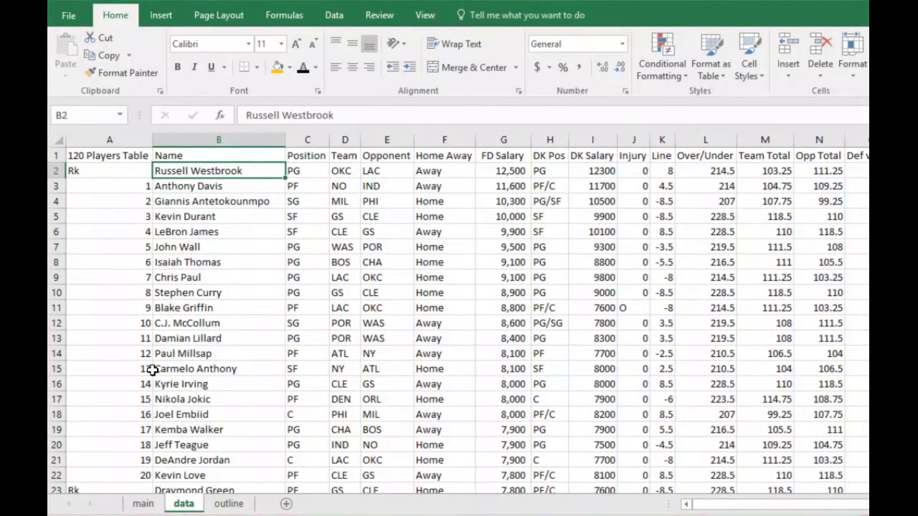
left_click(142, 504)
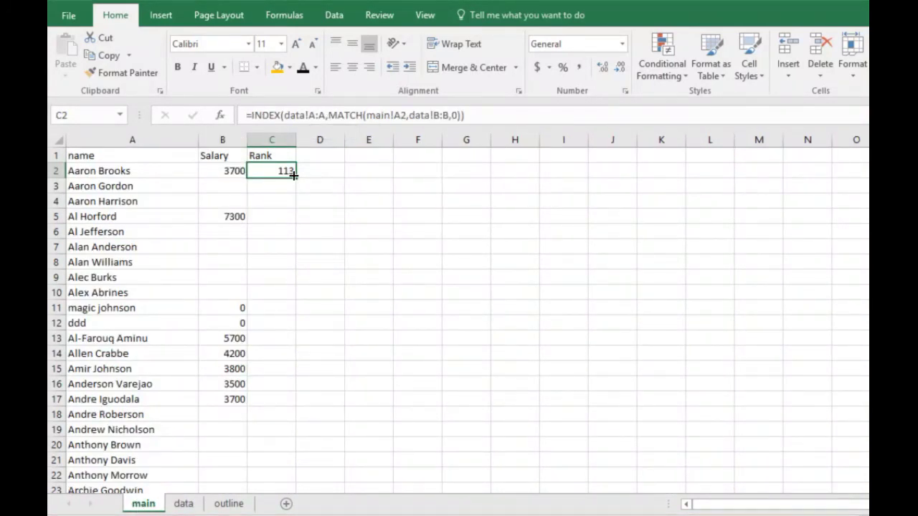
Fill the Rank formula from C2 down to C7, giving 64, 210, 28, 273 and 204
left_click_drag(296, 174, 293, 259)
key("Down")
key("Down")
key("Down")
left_click(274, 246)
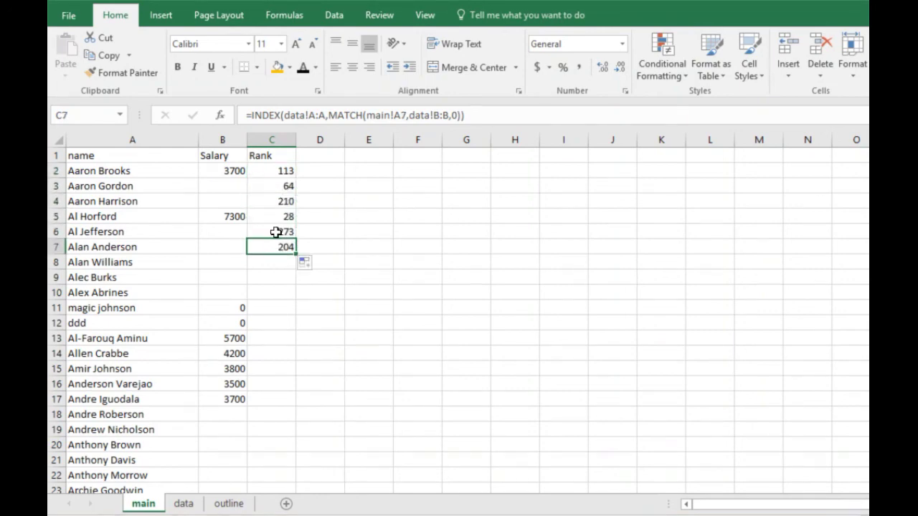
left_click(279, 214)
left_click(282, 174)
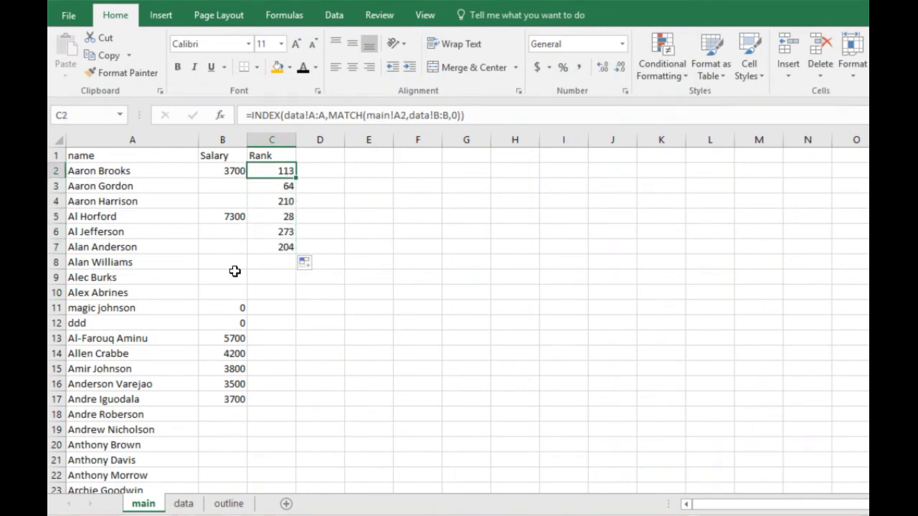
Compare the looked-up ranks against the data sheet's players table, such as rank 2 in A4
left_click(183, 503)
left_click(102, 290)
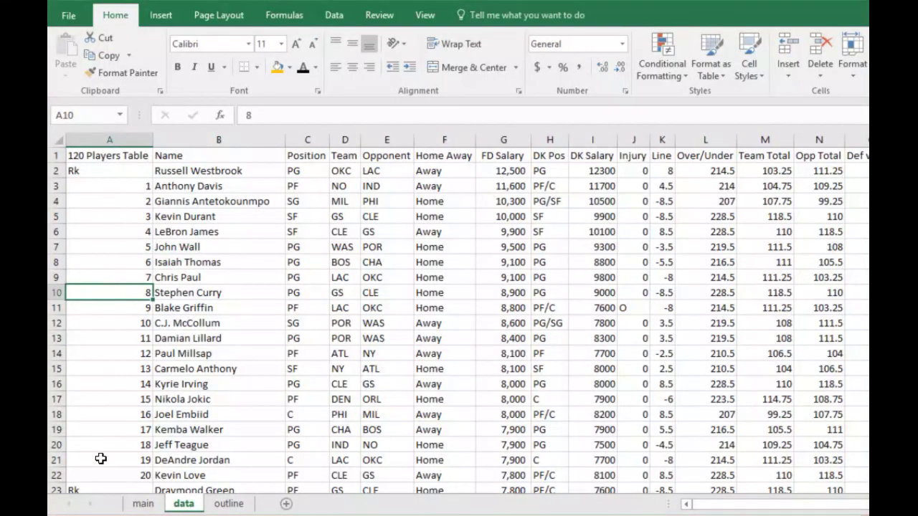
left_click(143, 504)
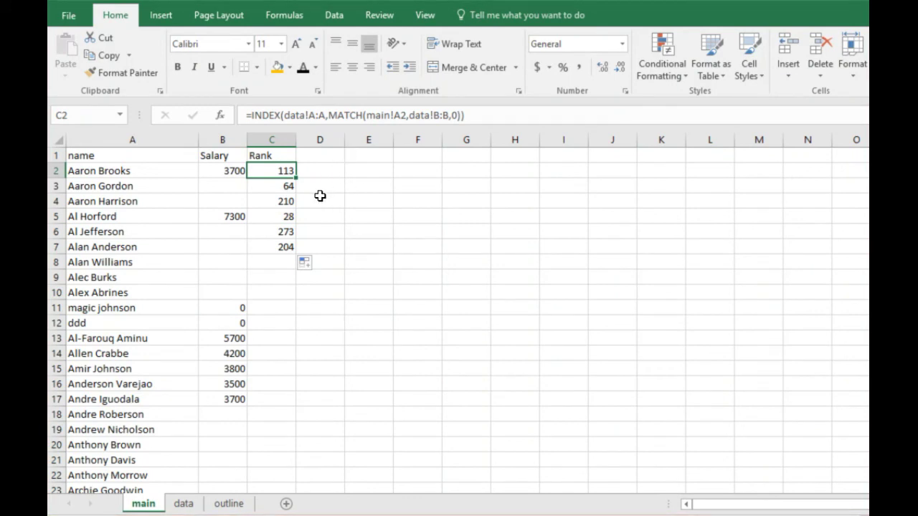
left_click(184, 504)
left_click(229, 231)
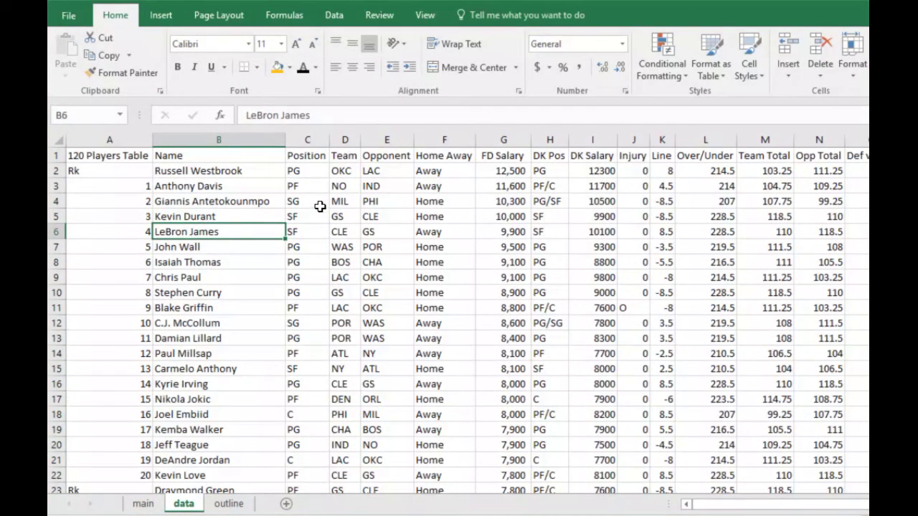
left_click_drag(208, 199, 103, 198)
left_click(109, 199)
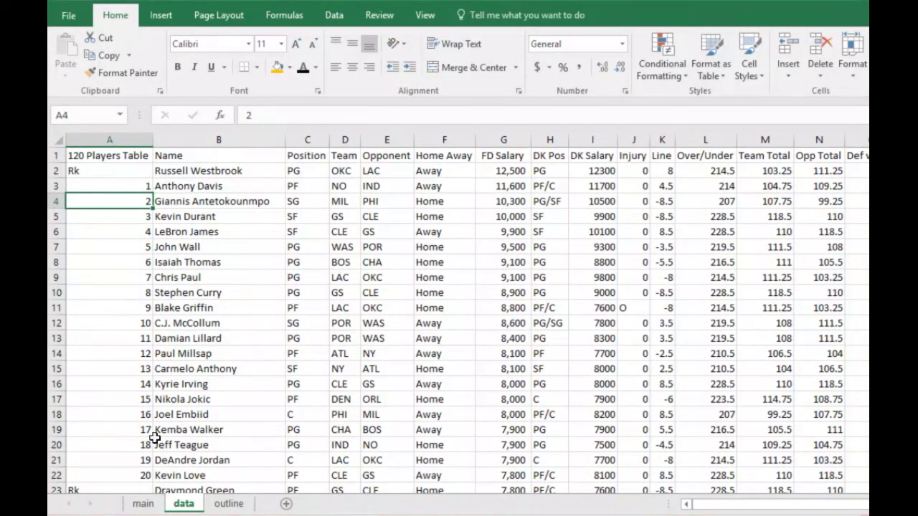
Show the outline sheet with its five topics, from what is vlookup to index match
left_click(235, 505)
left_click(123, 262)
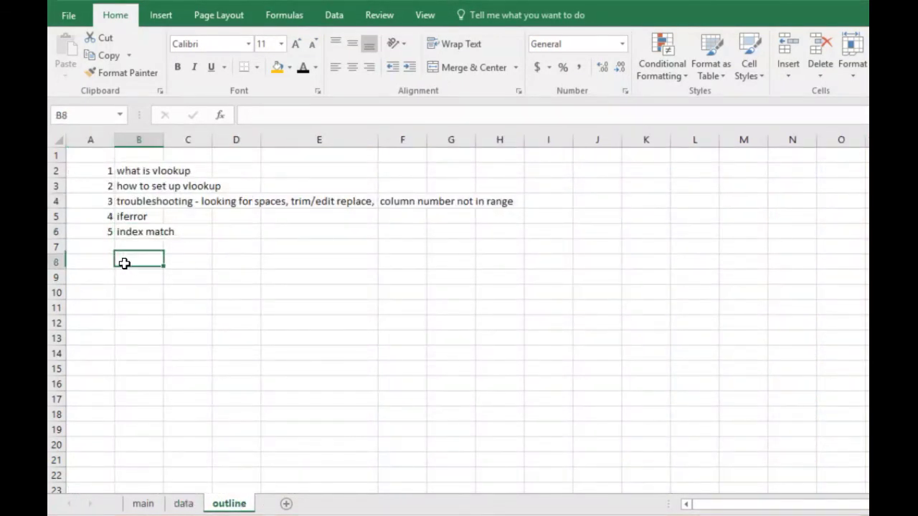
left_click(104, 247)
left_click(111, 276)
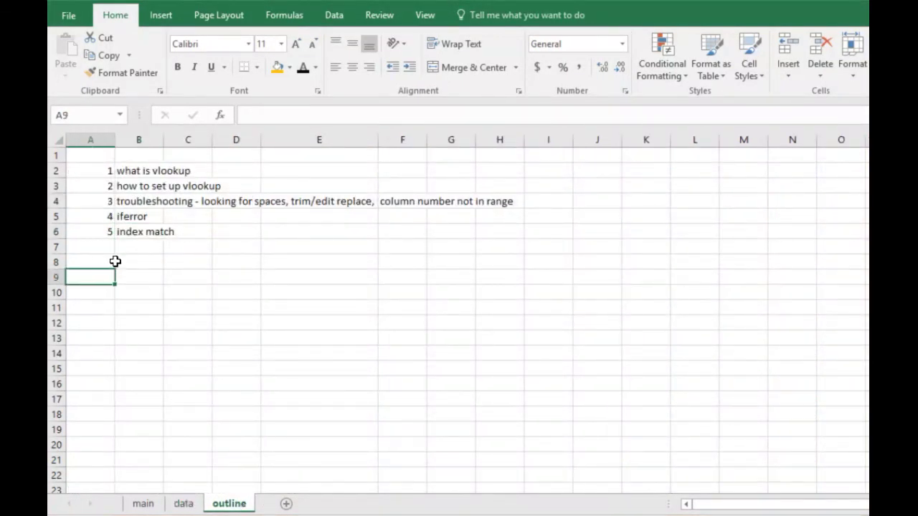
left_click(111, 263)
left_click(140, 262)
left_click(91, 264)
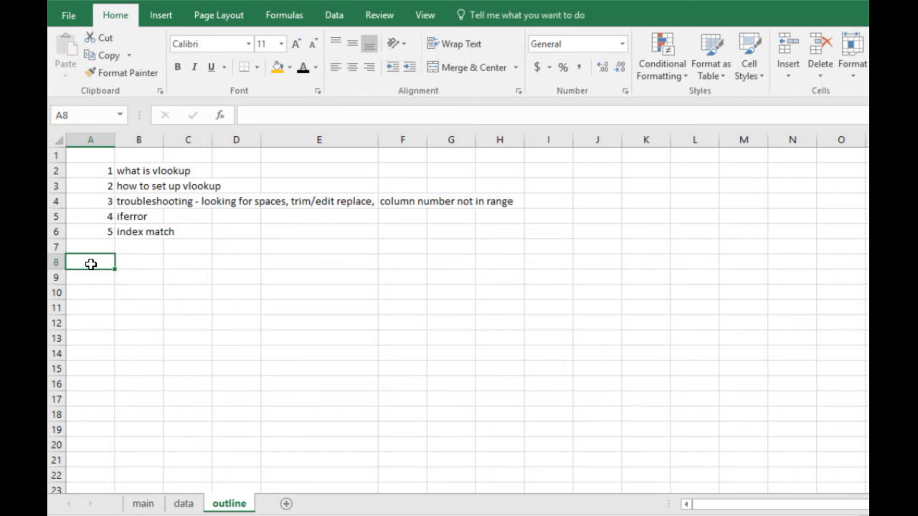